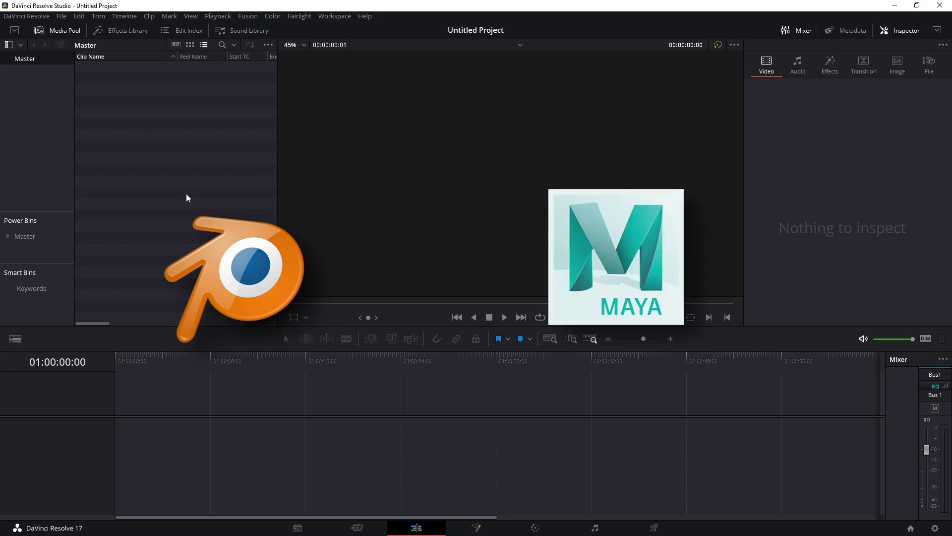
Step: Place a Fusion Composition at the start of the empty timeline's video track and open it in the Fusion page
click(118, 29)
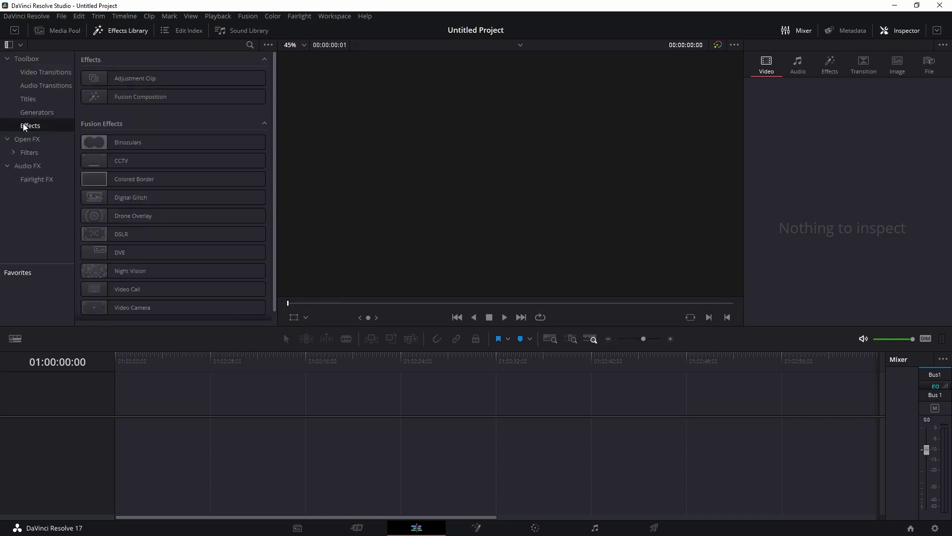
drag(141, 96, 124, 425)
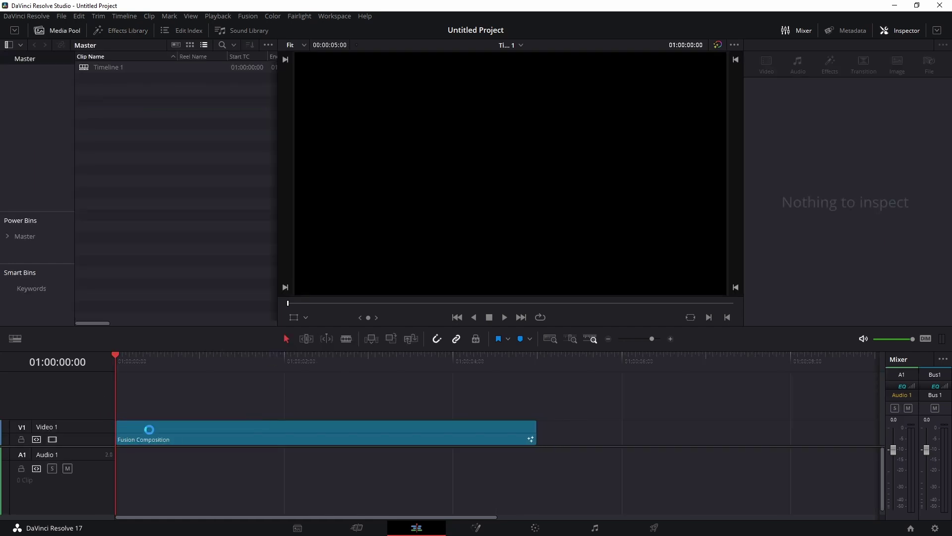
click(179, 431)
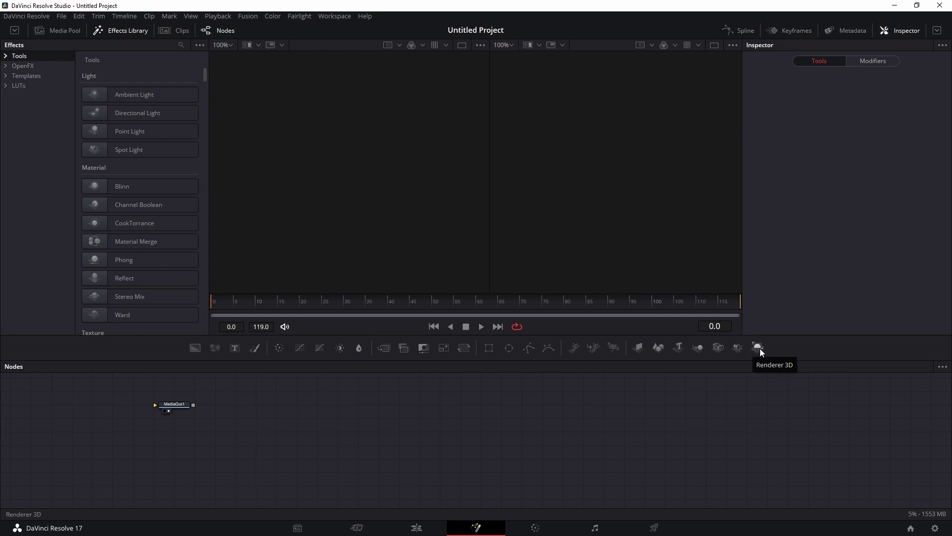
Step: Add a Shape 3D node well ahead of the MediaOut1 node and display it in a single viewer
drag(173, 405, 599, 442)
drag(658, 349, 344, 151)
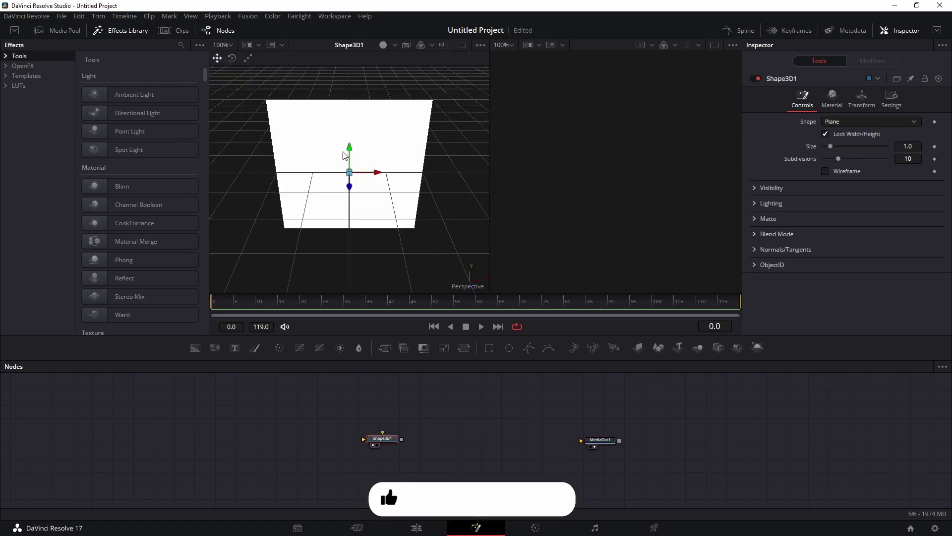
click(462, 45)
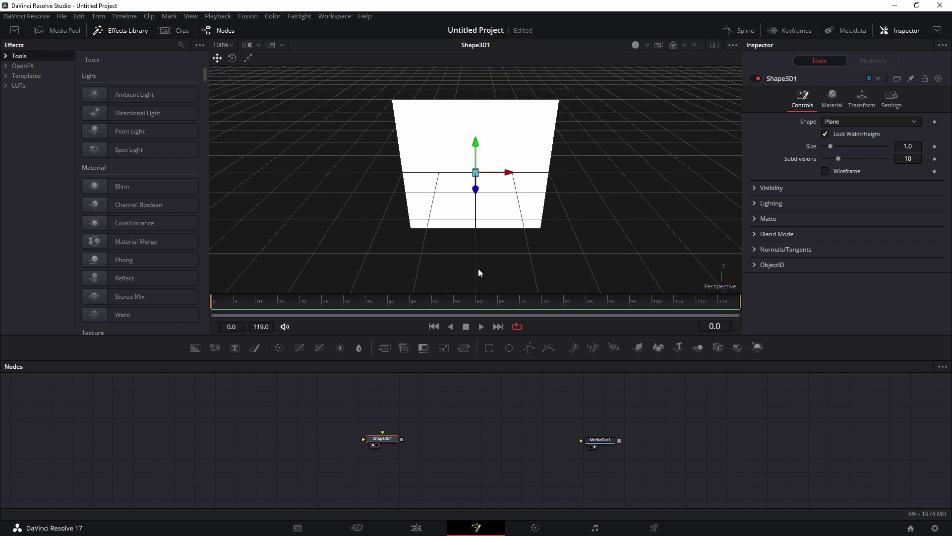
Step: Reposition the Shape3D1 node slightly and set its shape to Sphere
drag(382, 440, 393, 443)
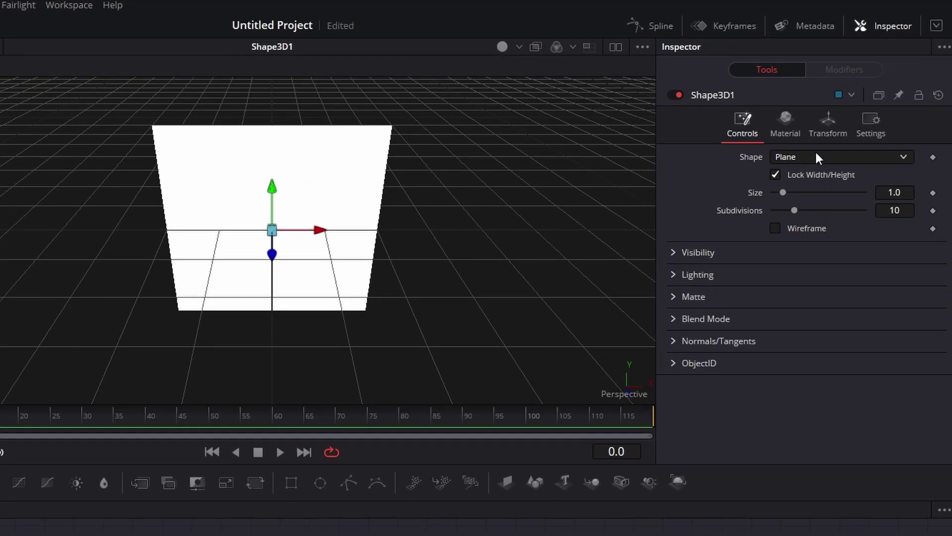
click(818, 156)
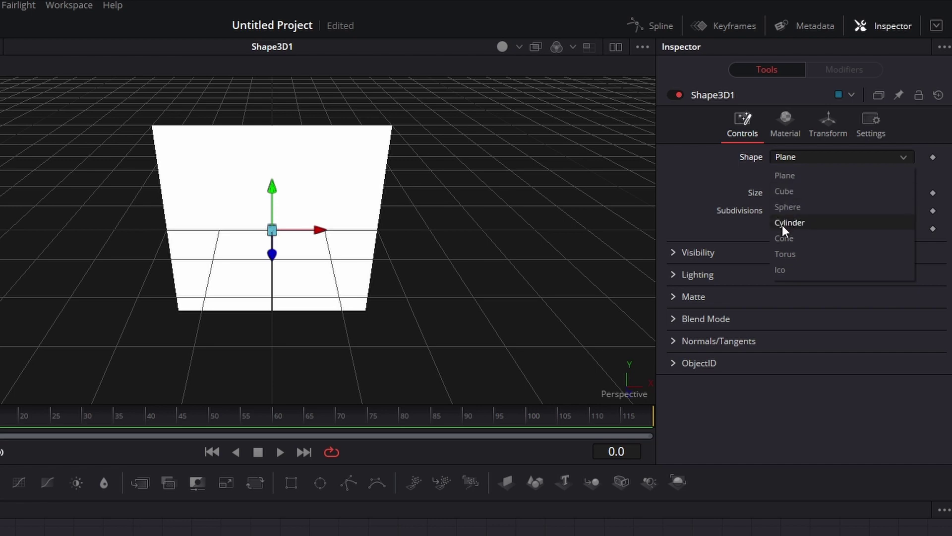
click(793, 209)
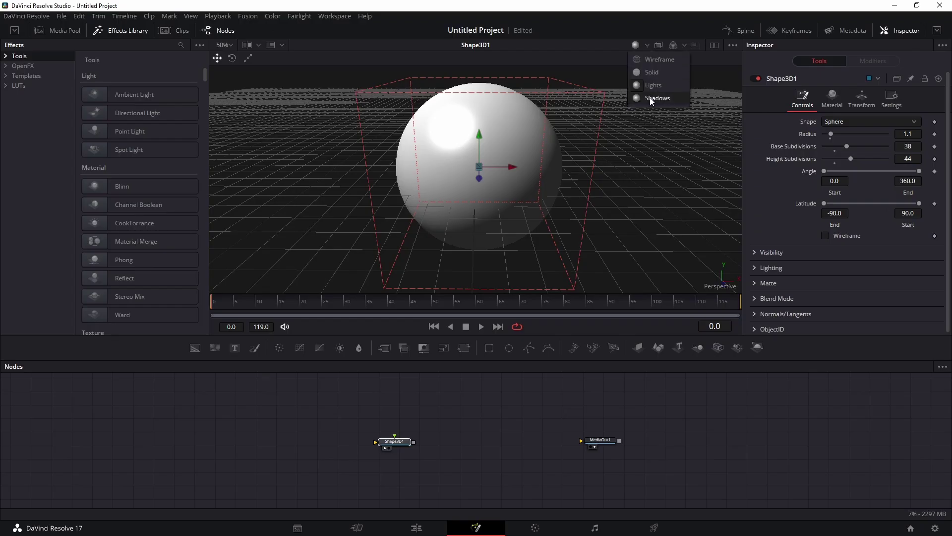
Step: Compare the sphere in the Wireframe, Solid, Lights and Shadows viewport shading modes
click(654, 61)
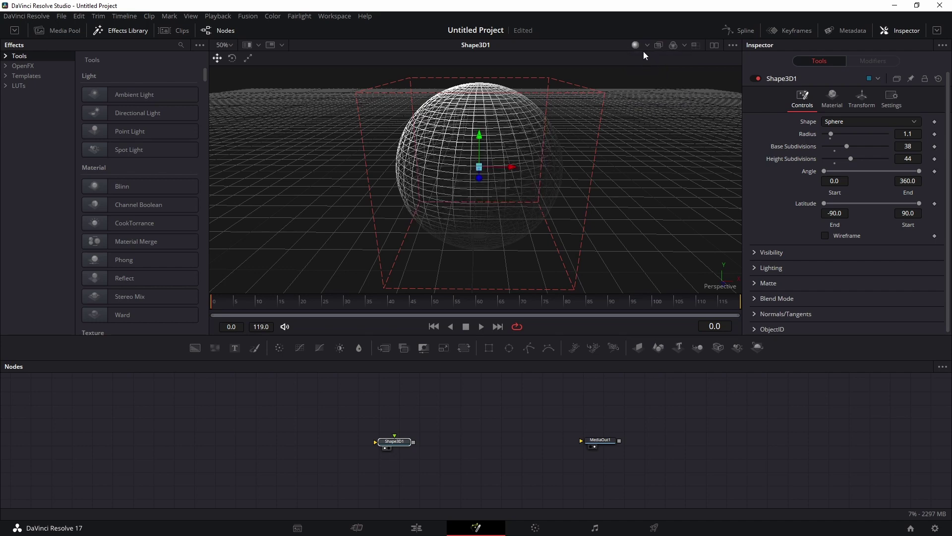
click(645, 45)
click(650, 63)
click(647, 45)
click(651, 72)
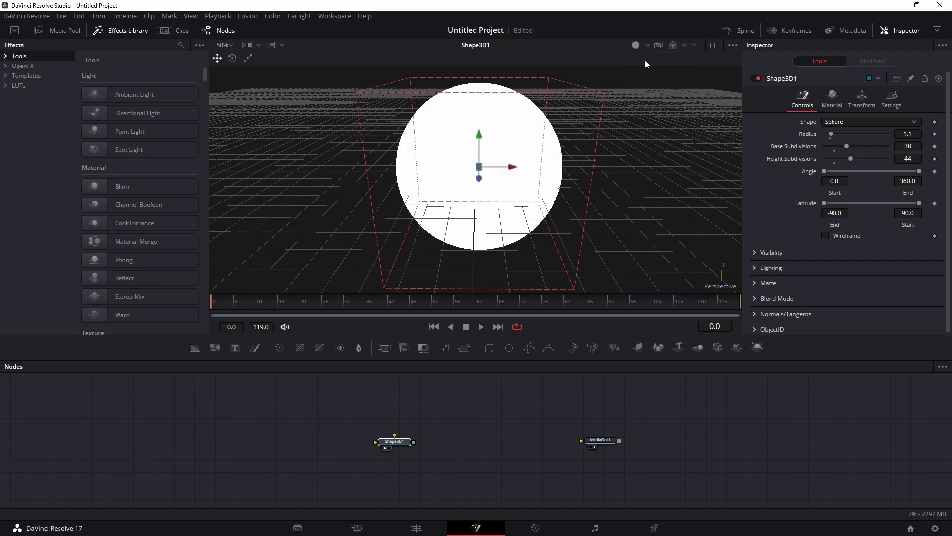
click(645, 44)
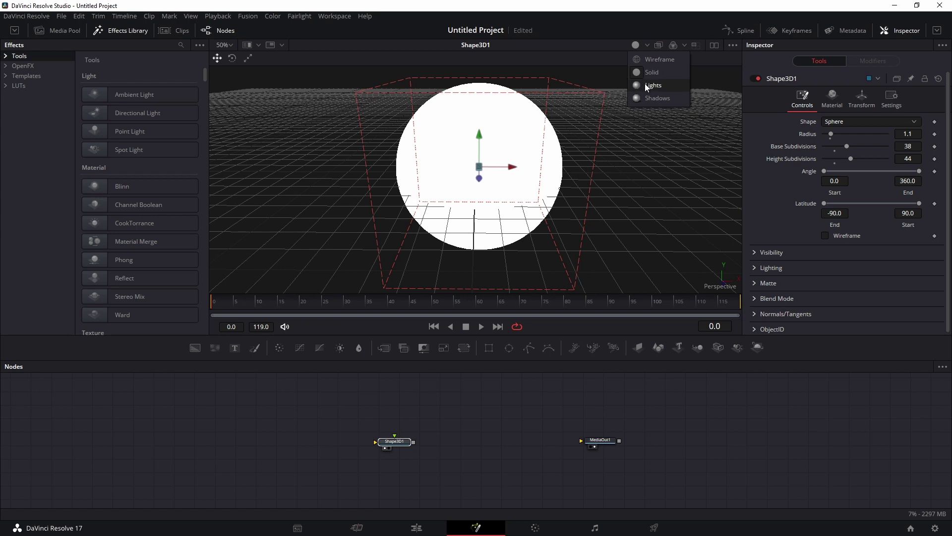
click(645, 85)
click(647, 45)
click(650, 99)
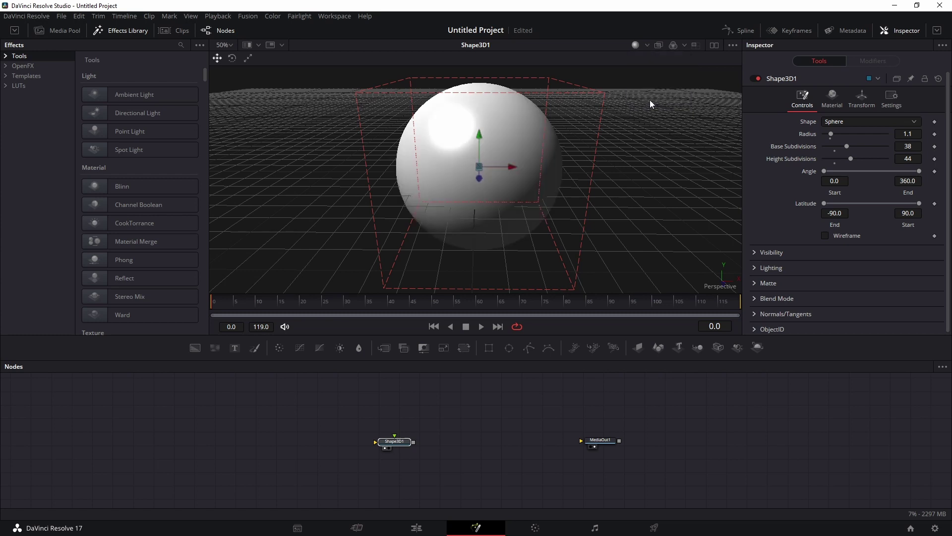
click(638, 45)
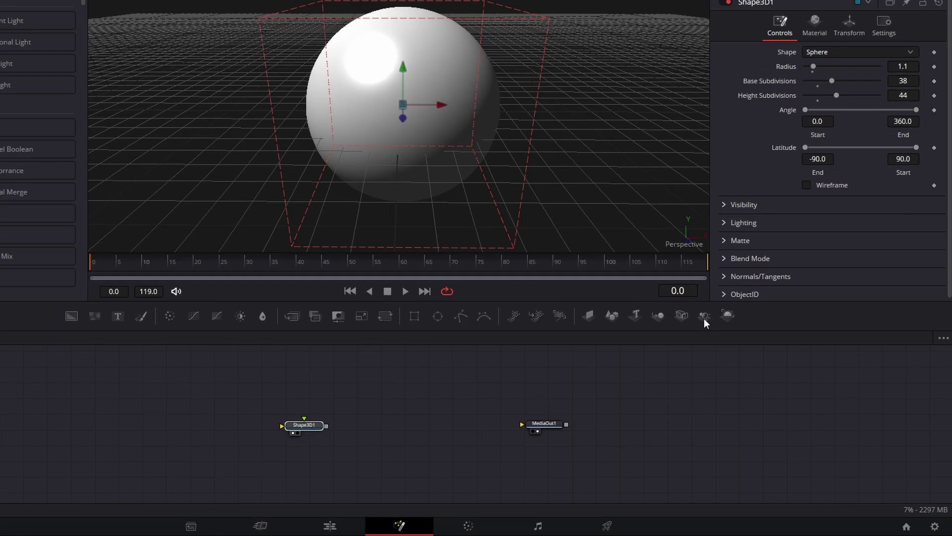
click(738, 347)
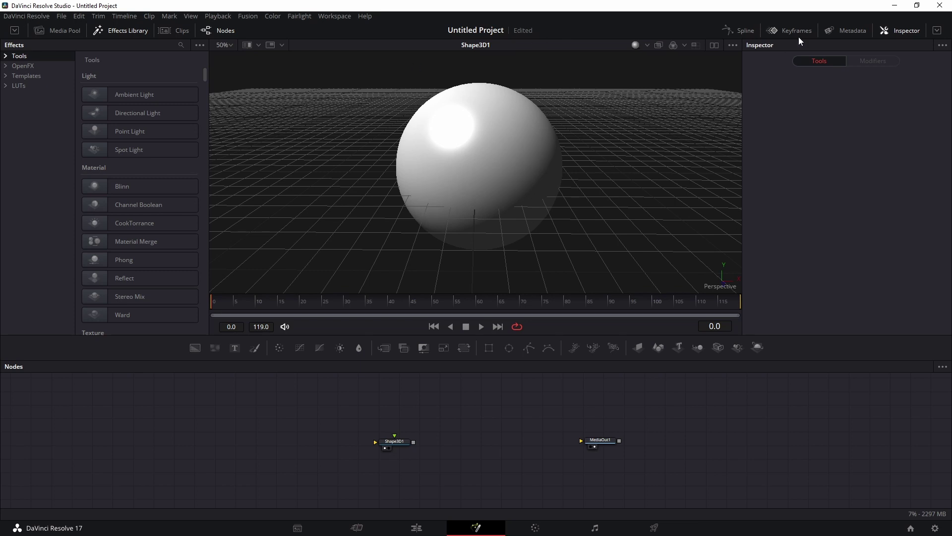
click(647, 45)
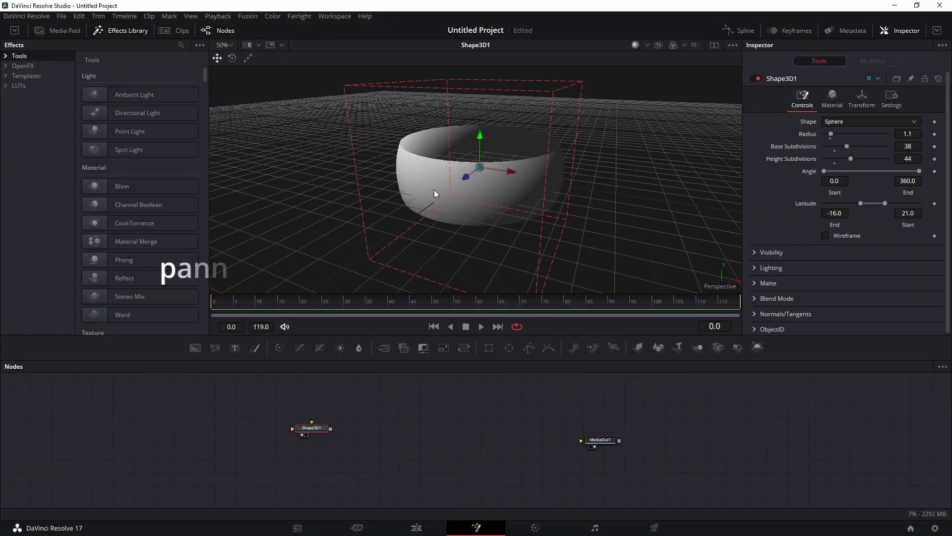
Step: Examine the open, cut sphere from different angles and distances by panning, rotating and zooming the 3D view
drag(433, 190, 445, 167)
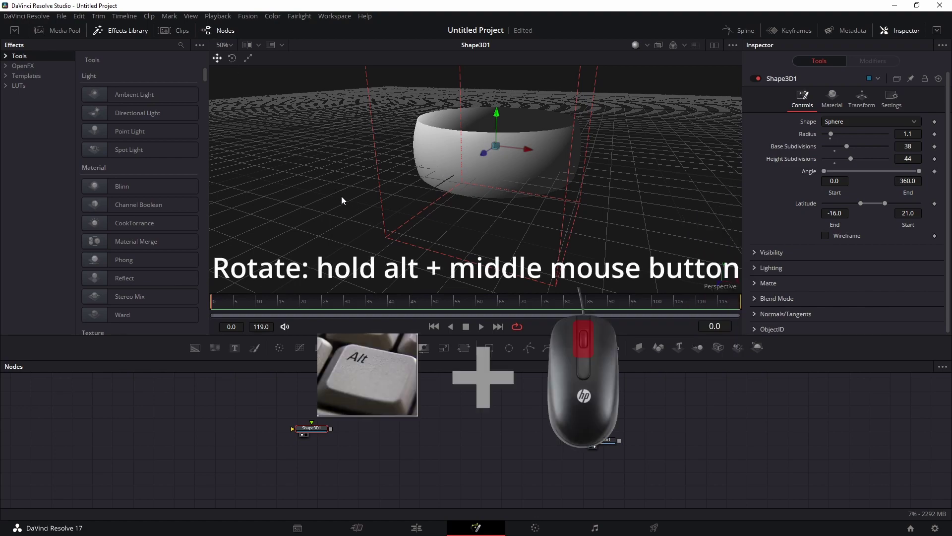
drag(341, 195, 384, 208)
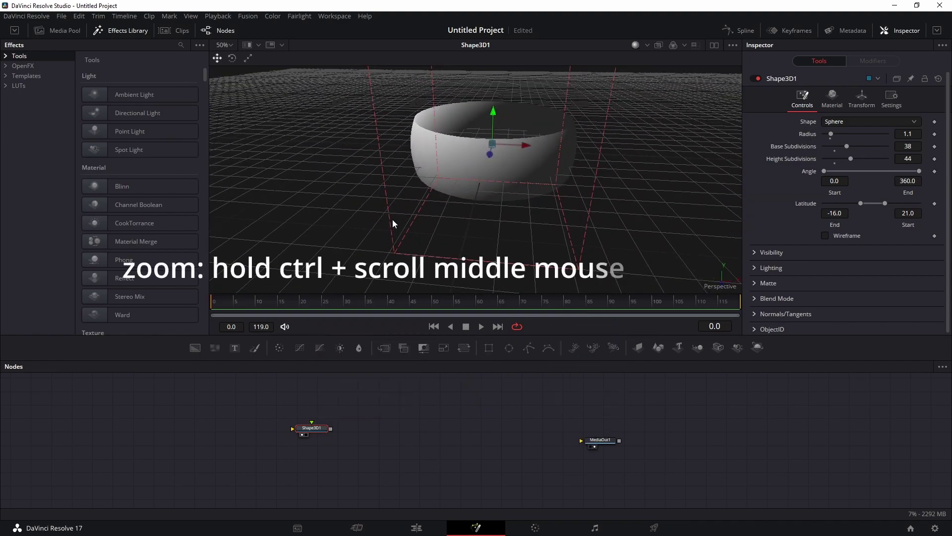
scroll(397, 220, up, 3)
scroll(404, 218, down, 5)
scroll(405, 221, up, 3)
scroll(405, 220, down, 4)
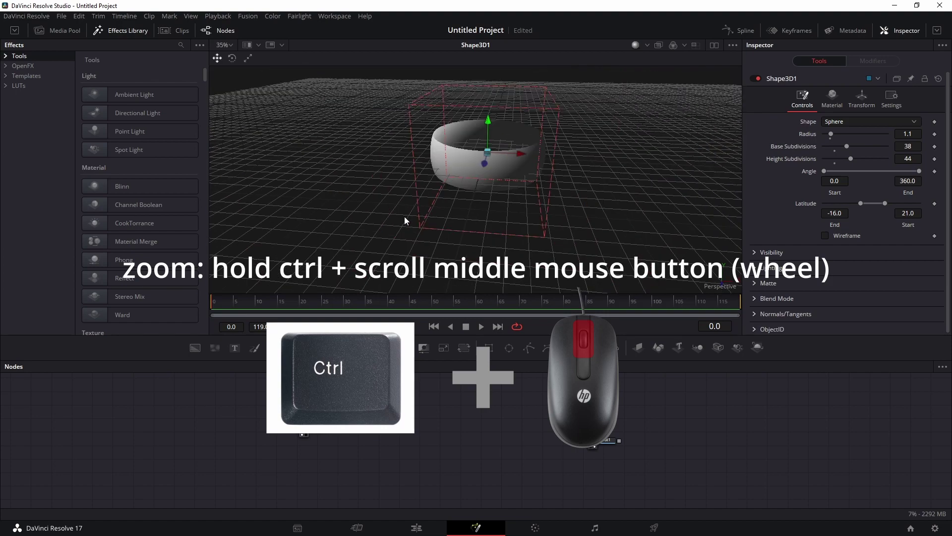
scroll(404, 220, up, 2)
scroll(405, 219, down, 2)
scroll(405, 219, up, 3)
scroll(404, 218, down, 1)
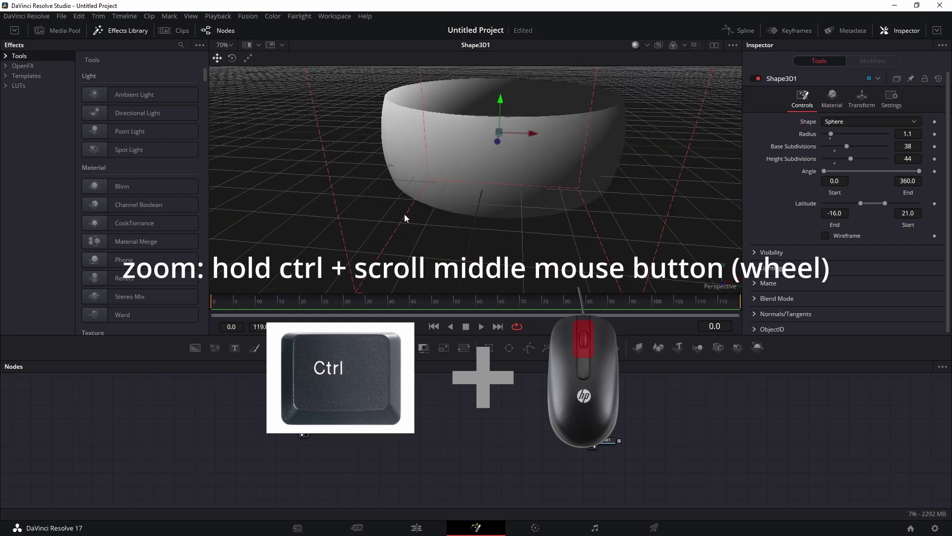
mouse_move(428, 222)
mouse_down()
mouse_move(488, 207)
mouse_move(431, 228)
mouse_move(441, 228)
mouse_up()
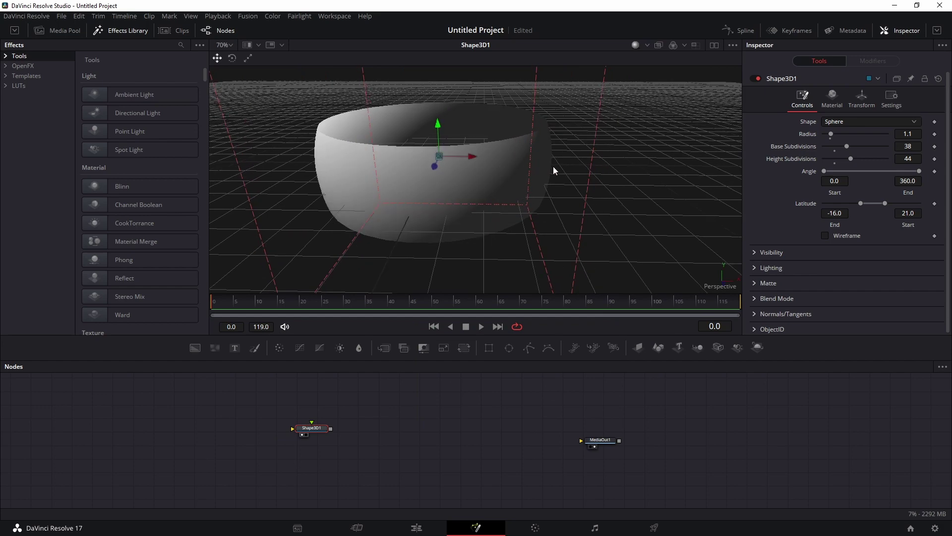
Step: Show the shape's transform values, try the move, rotate and scale manipulators, and move the shape to about X 0.65, Y 0.36, Z 0.34
click(861, 99)
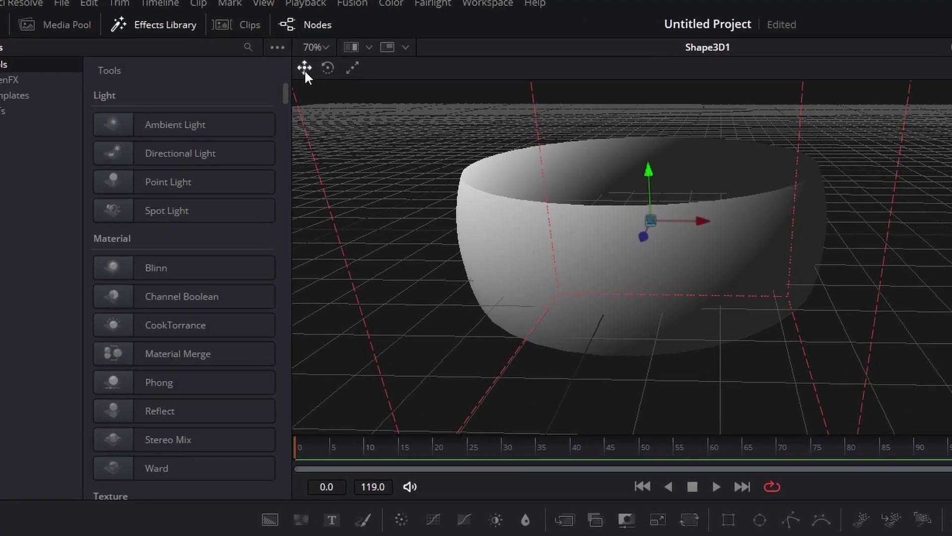
click(327, 68)
click(305, 67)
click(328, 68)
click(352, 67)
click(304, 68)
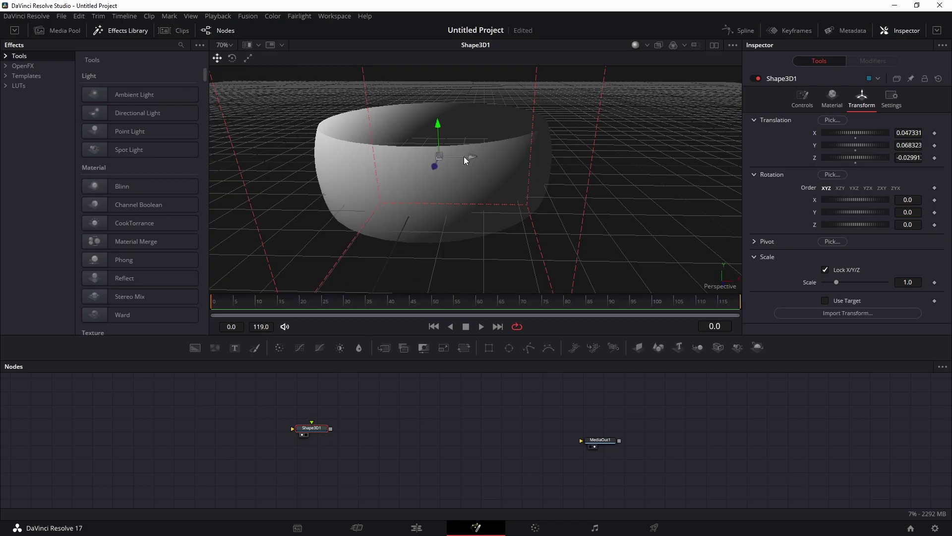
drag(465, 155, 496, 146)
Step: Rotate the shape with the rotation manipulator to about X 13.9, Y 4.6, Z -17.8 degrees
click(233, 58)
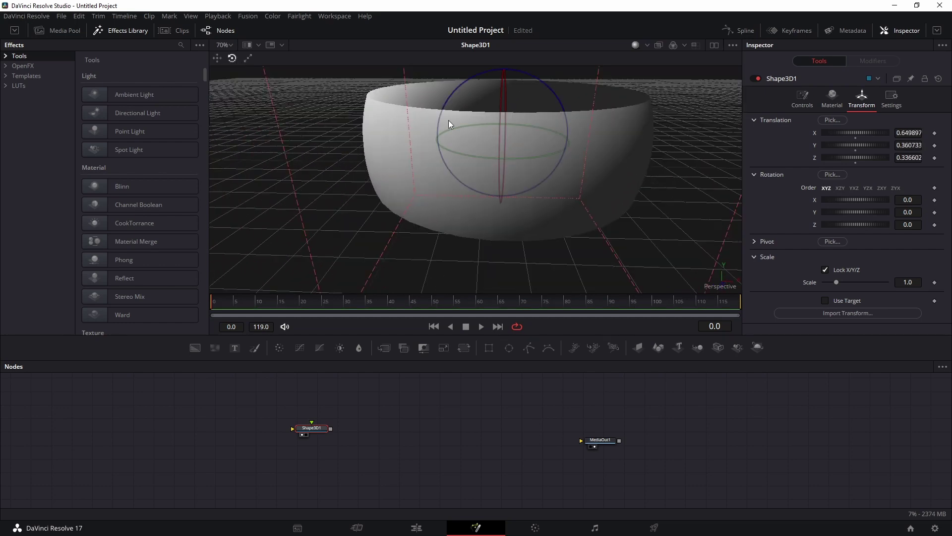
drag(448, 120, 463, 138)
drag(505, 107, 519, 121)
Step: Scale the shape down to about 0.56 with the scale manipulator and unlock its X/Y/Z scale
click(248, 58)
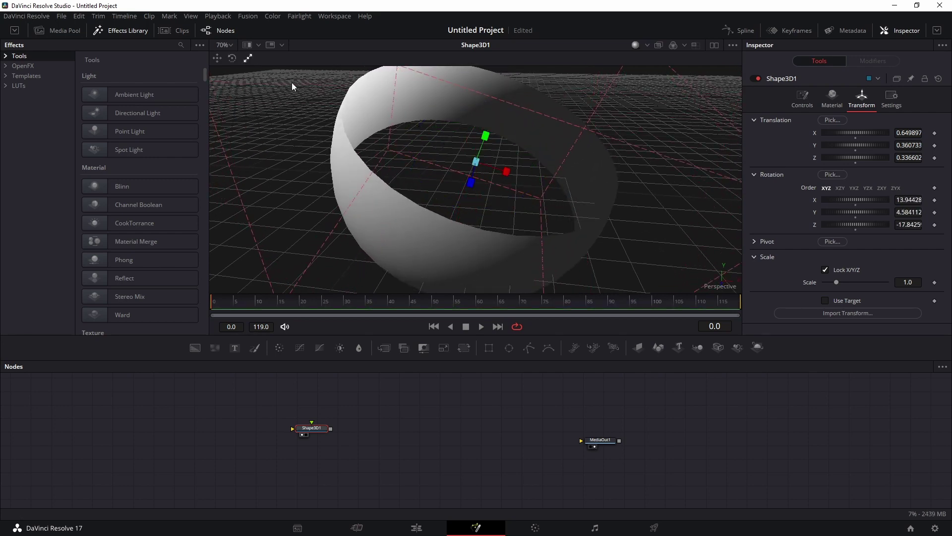
drag(477, 161, 488, 135)
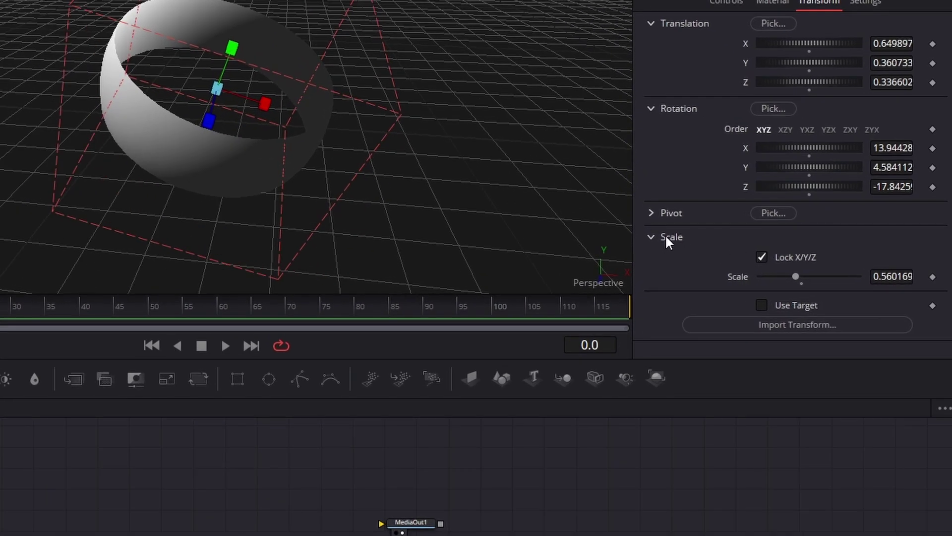
click(762, 256)
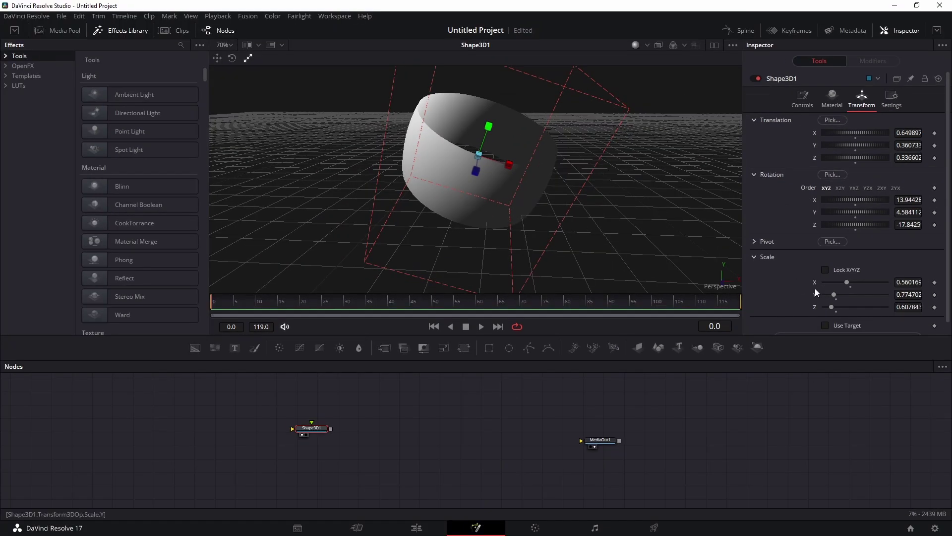
Step: Reset the shape's X, Y and Z scale to 1.0 and stretch it freely along the X and Y axes
double_click(786, 280)
double_click(788, 296)
double_click(817, 304)
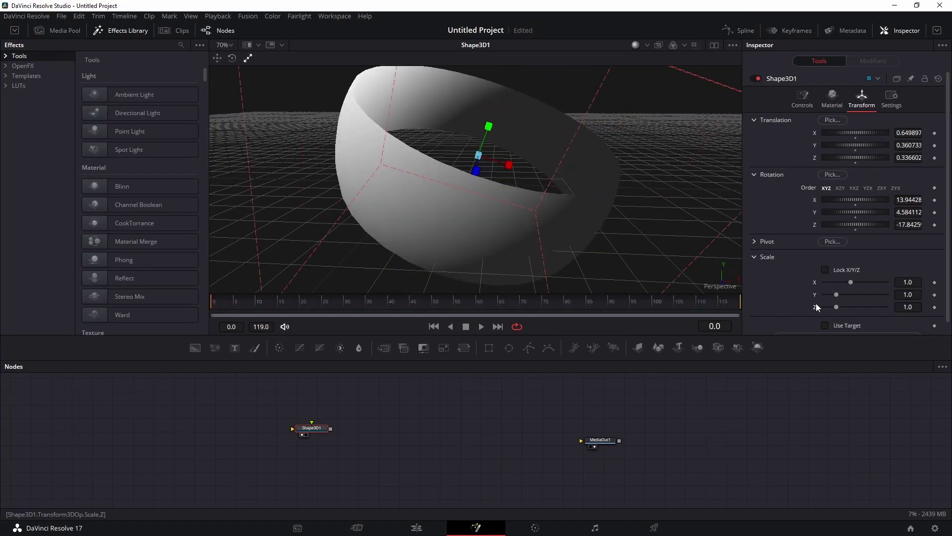
drag(509, 165, 516, 166)
drag(489, 128, 488, 119)
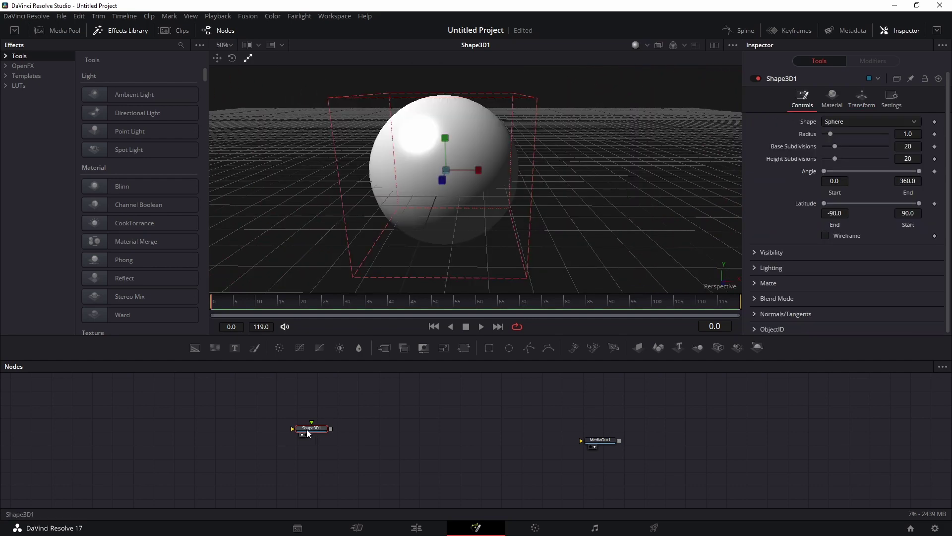
Step: Add a second Shape 3D node below Shape3D1 and set its shape to Cylinder
drag(312, 430, 293, 417)
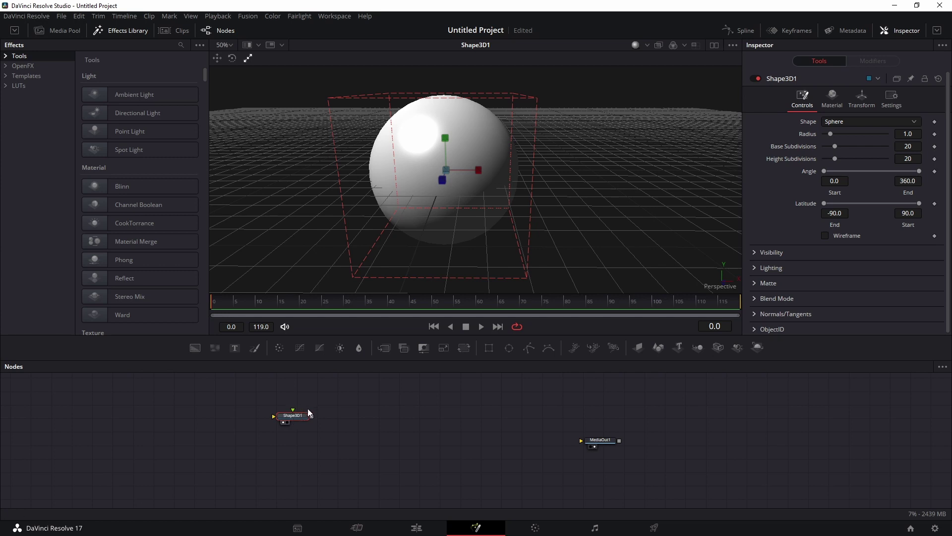
drag(660, 347, 320, 456)
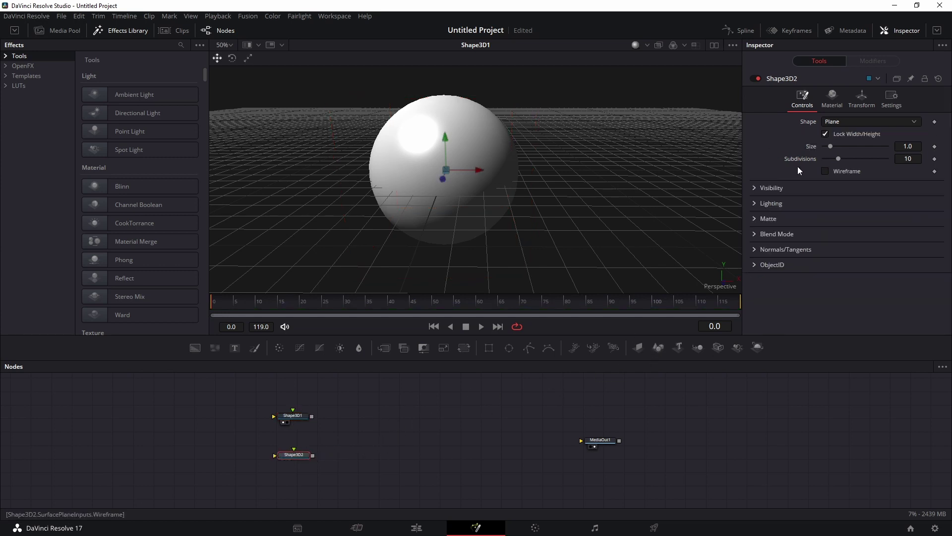
click(860, 121)
click(843, 167)
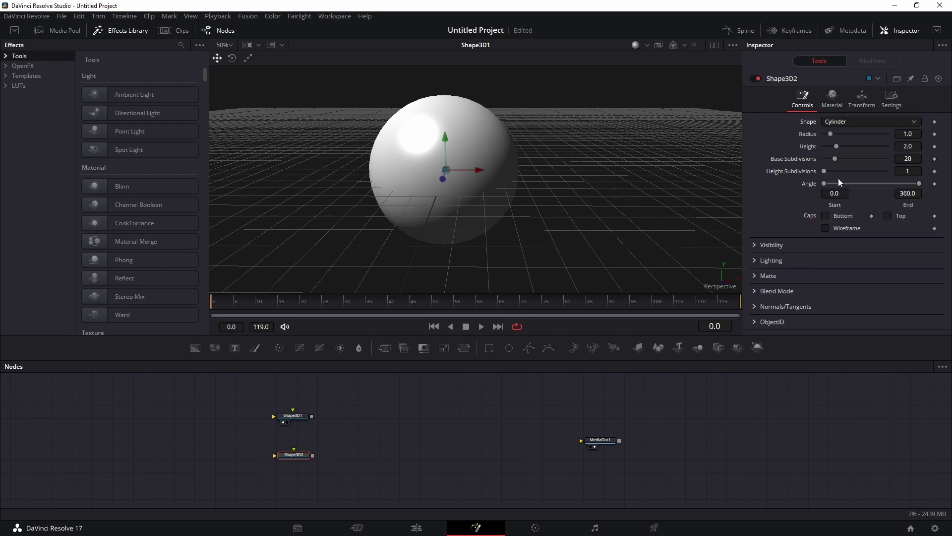
Step: Display the cylinder node Shape3D2 in the viewer and line up the two shape nodes one above the other
drag(300, 457, 306, 463)
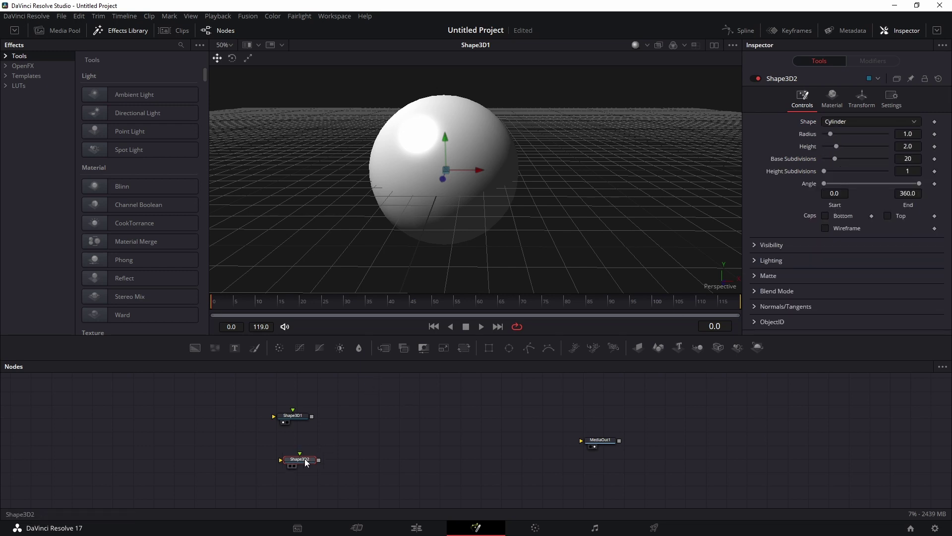
key(1)
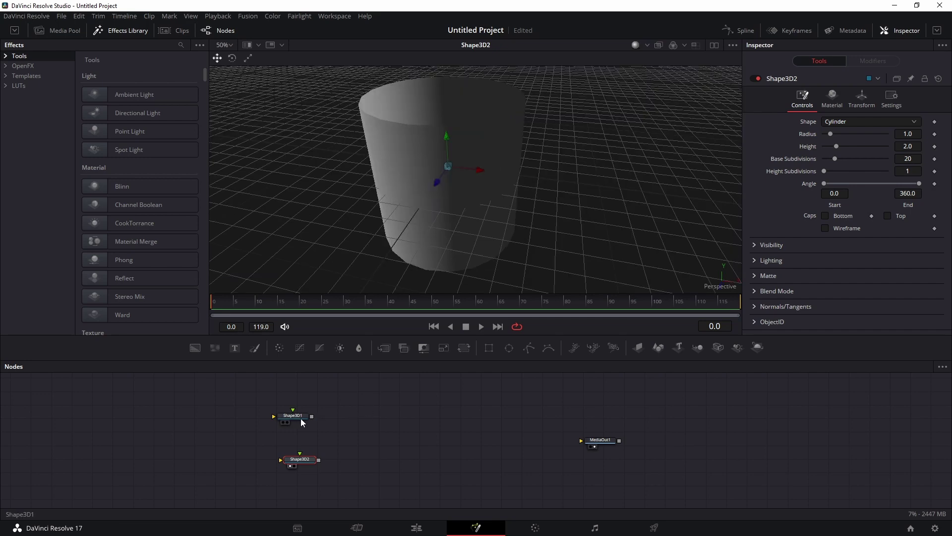
drag(299, 417, 307, 414)
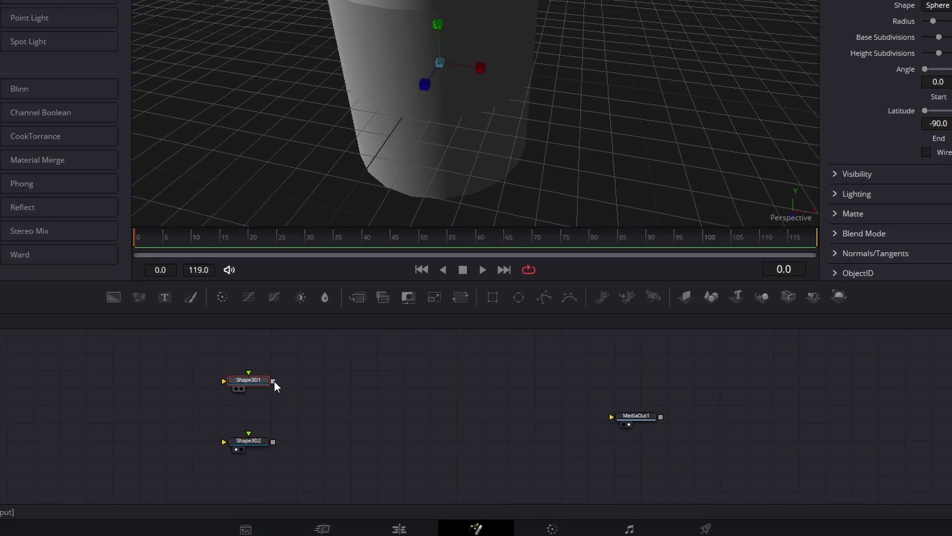
mouse_move(274, 380)
mouse_down()
mouse_move(272, 441)
mouse_move(272, 380)
mouse_up()
drag(763, 295, 424, 409)
key(Delete)
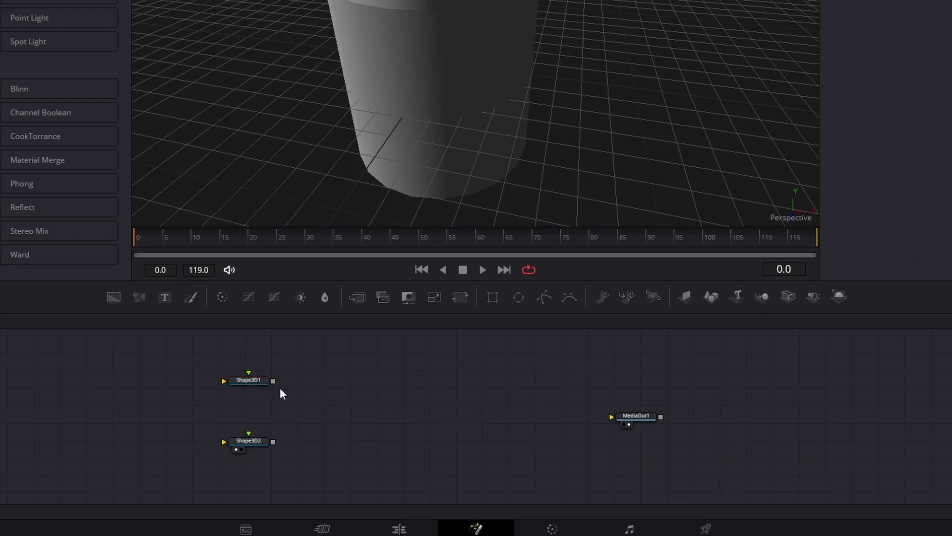
Step: Combine Shape3D1 and Shape3D2 through a Merge 3D node and display the merged scene in the viewer
drag(273, 380, 272, 441)
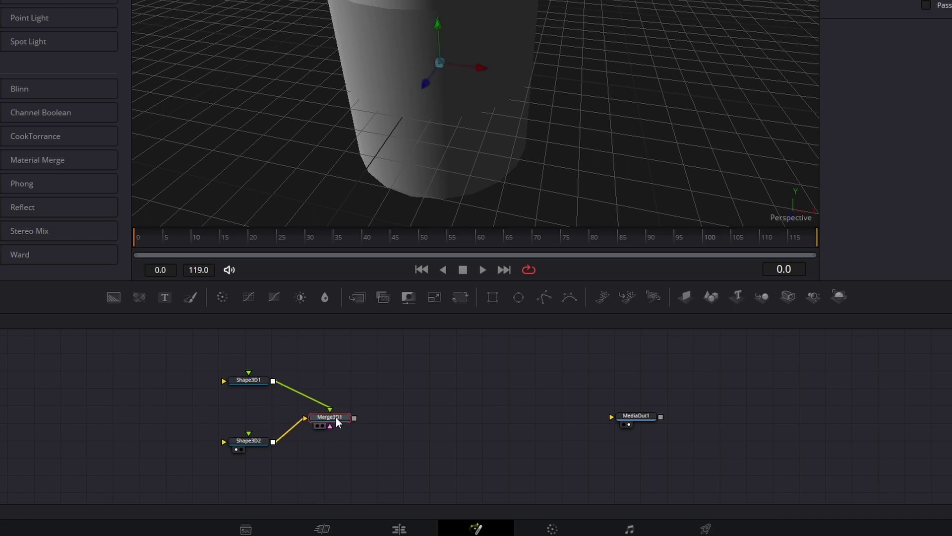
key(1)
drag(488, 145, 314, 2)
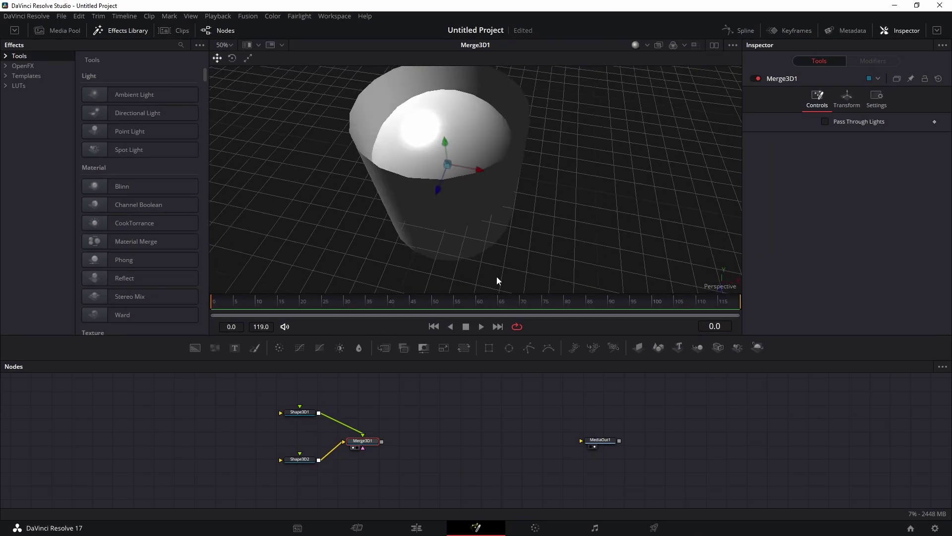
drag(350, 118, 405, 157)
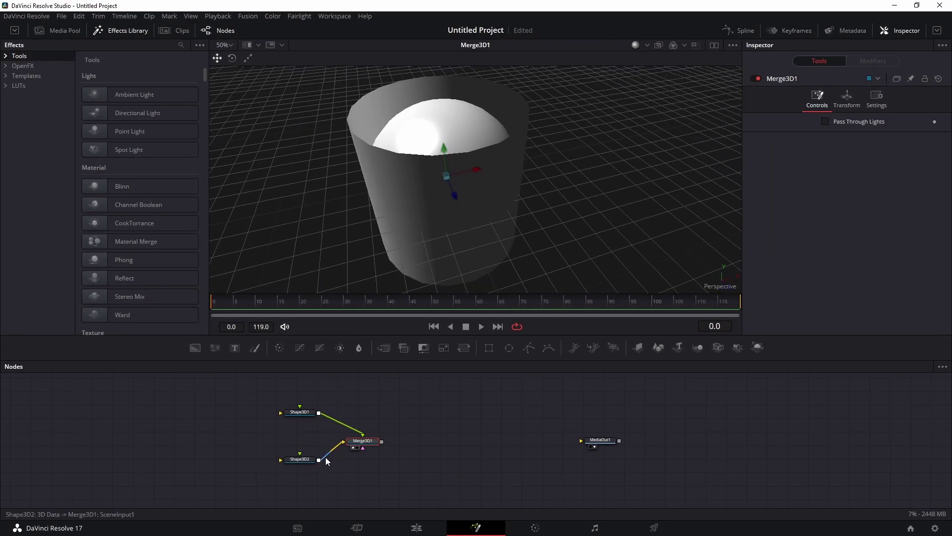
Step: Close the cylinder Shape3D2 by enabling its bottom and top caps
click(300, 459)
drag(655, 216, 654, 205)
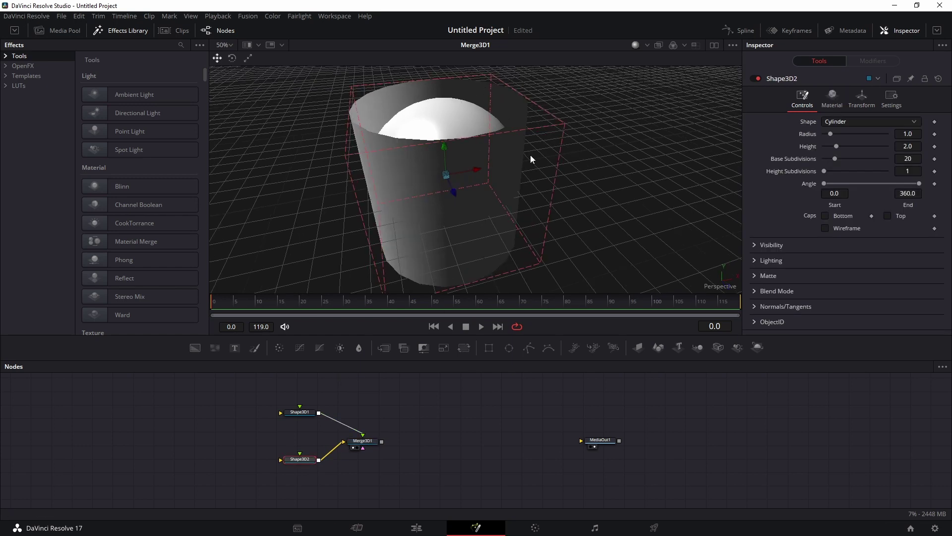
click(825, 215)
click(888, 215)
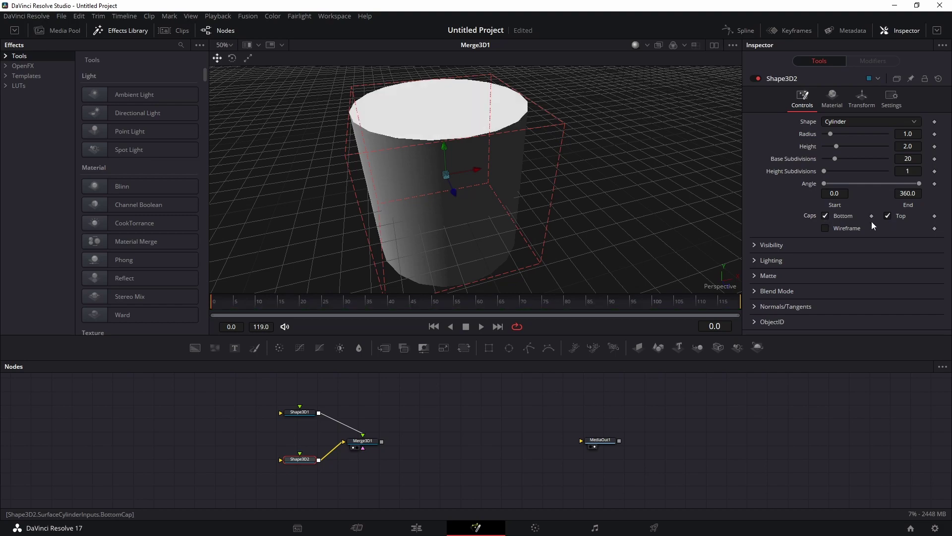
Step: Move the cylinder along the X axis until it stands beside the sphere without overlapping
drag(477, 240, 630, 170)
drag(596, 197, 502, 187)
scroll(496, 186, down, 3)
Step: Add a Renderer 3D node and connect Merge3D1 through it to MediaOut1
drag(369, 443, 379, 444)
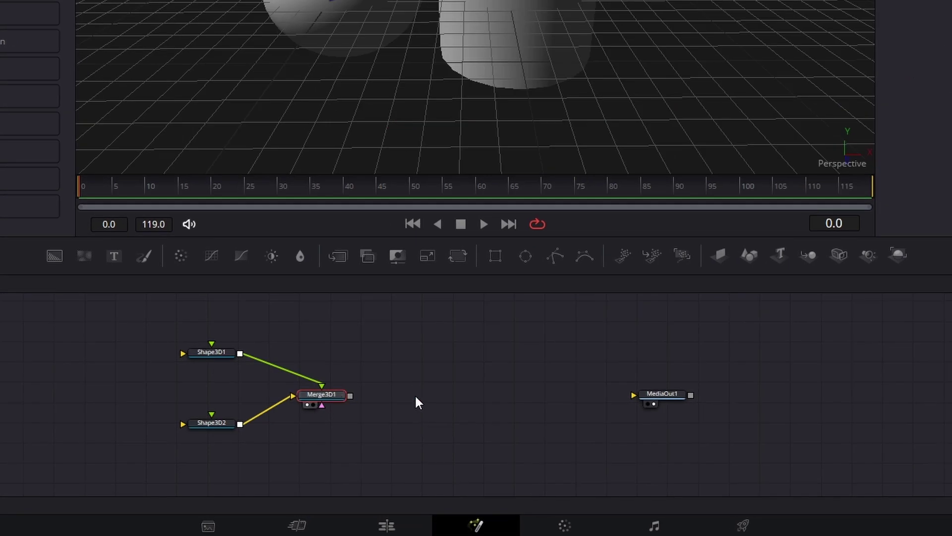
drag(704, 318, 484, 393)
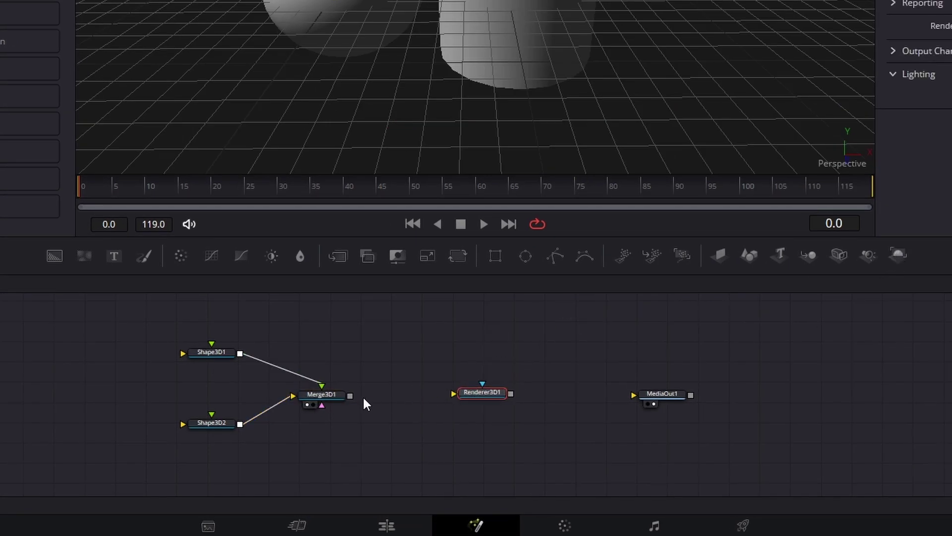
drag(350, 395, 418, 373)
drag(349, 396, 640, 400)
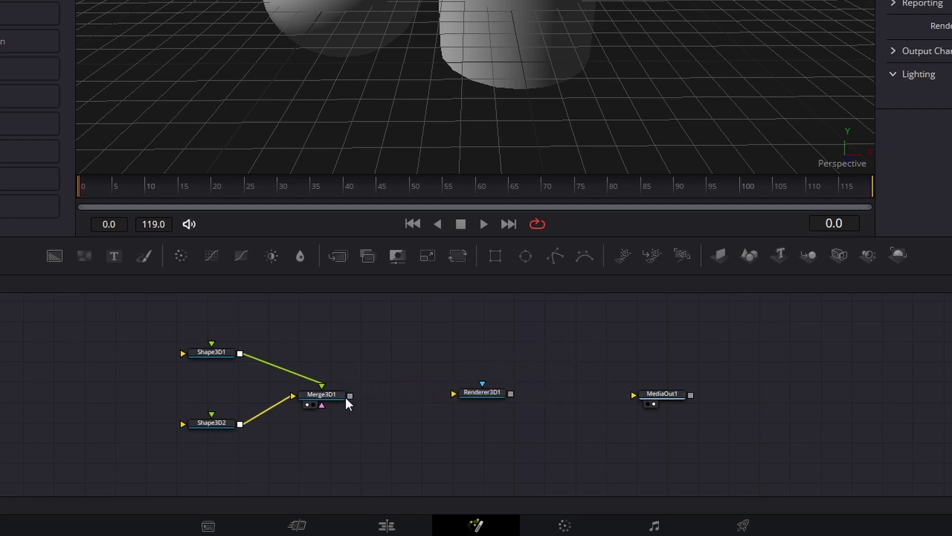
drag(350, 395, 651, 400)
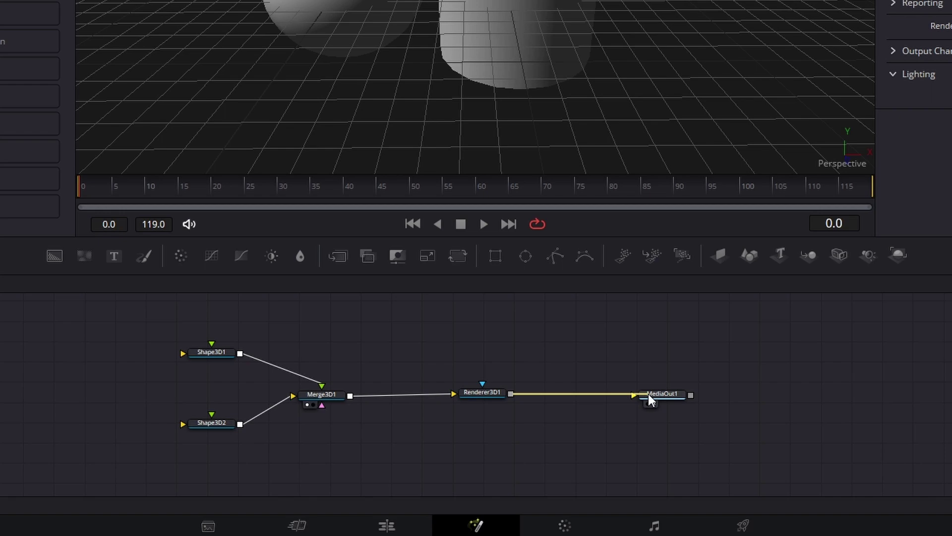
Step: Display the rendered image of MediaOut1 in the viewer
click(498, 392)
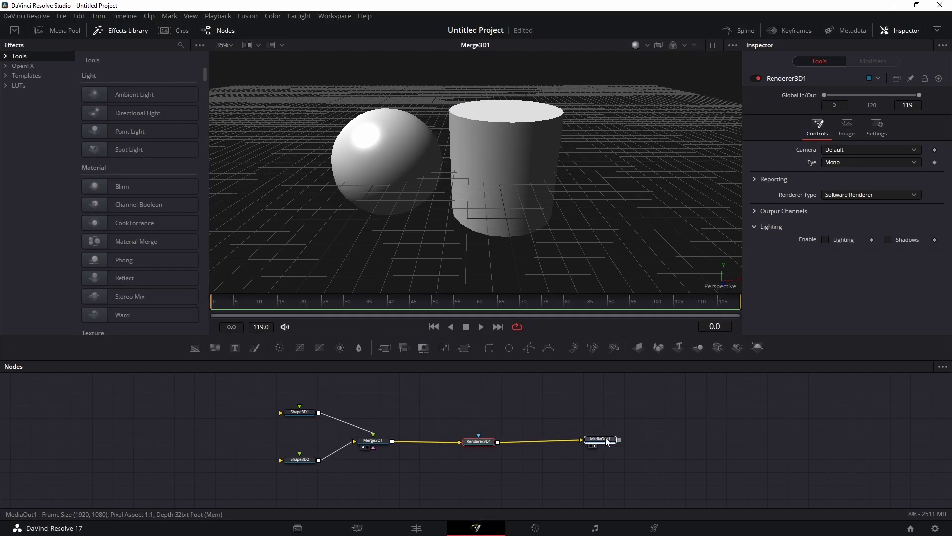
click(594, 445)
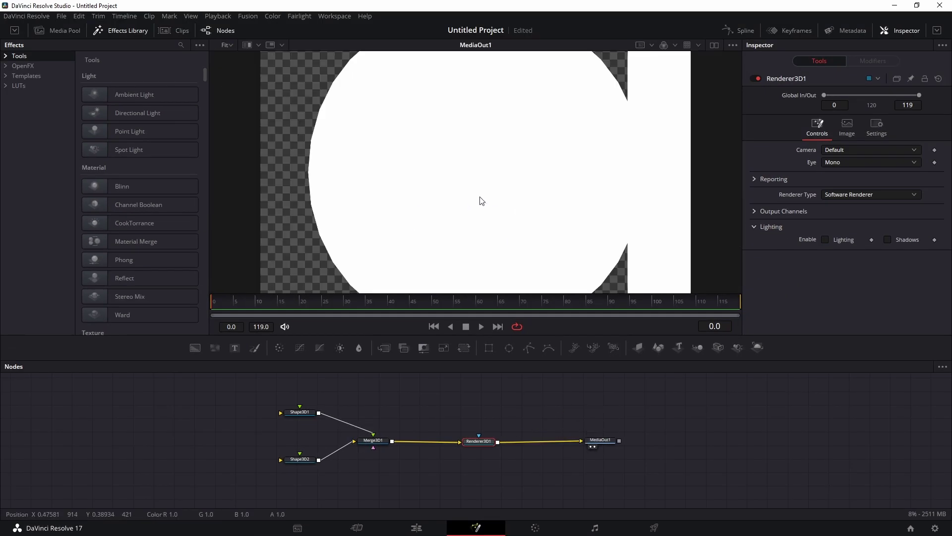
scroll(532, 168, down, 2)
Step: Add a Camera 3D node connected to Merge3D1 and move the camera back from the sphere and cylinder
drag(374, 441, 388, 439)
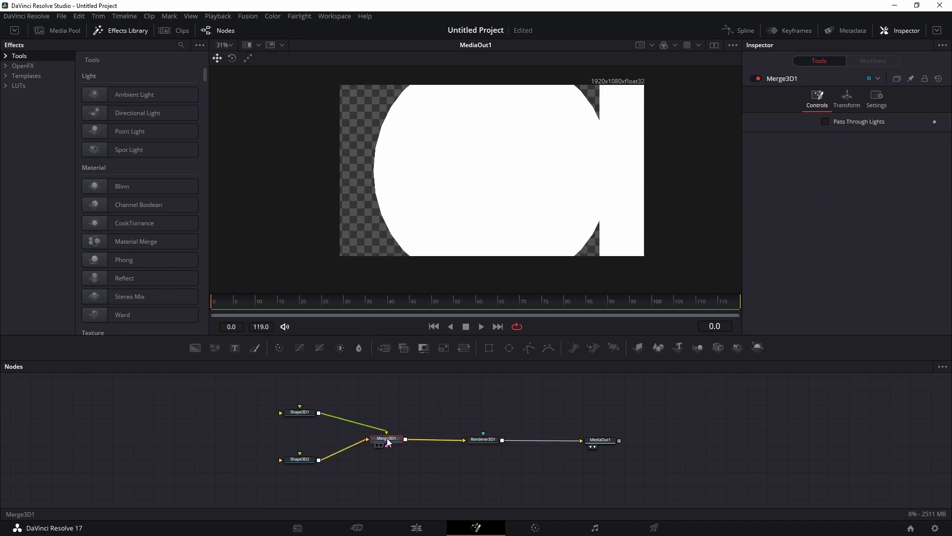
click(719, 348)
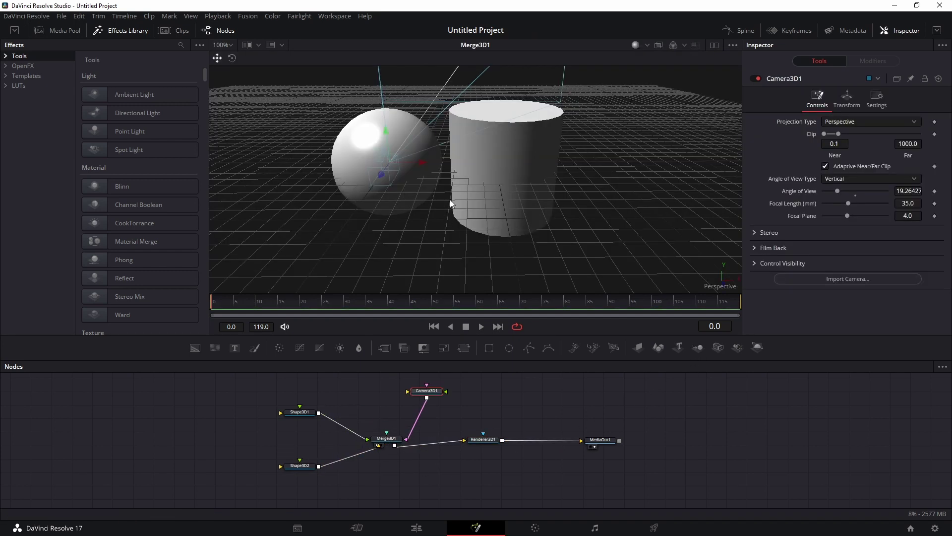
scroll(451, 201, down, 5)
drag(451, 201, 315, 268)
drag(422, 235, 496, 239)
drag(404, 275, 541, 168)
drag(495, 164, 481, 163)
drag(488, 168, 492, 193)
Step: Show MediaOut1 beside the 3D scene in dual viewers and move the camera to about X 1.05, Z 8.06 to frame both shapes
click(591, 447)
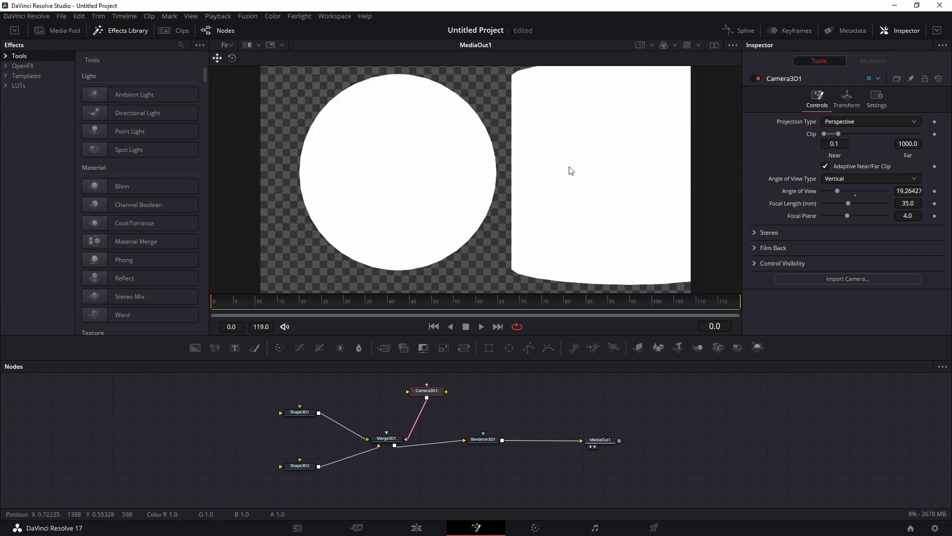
click(714, 45)
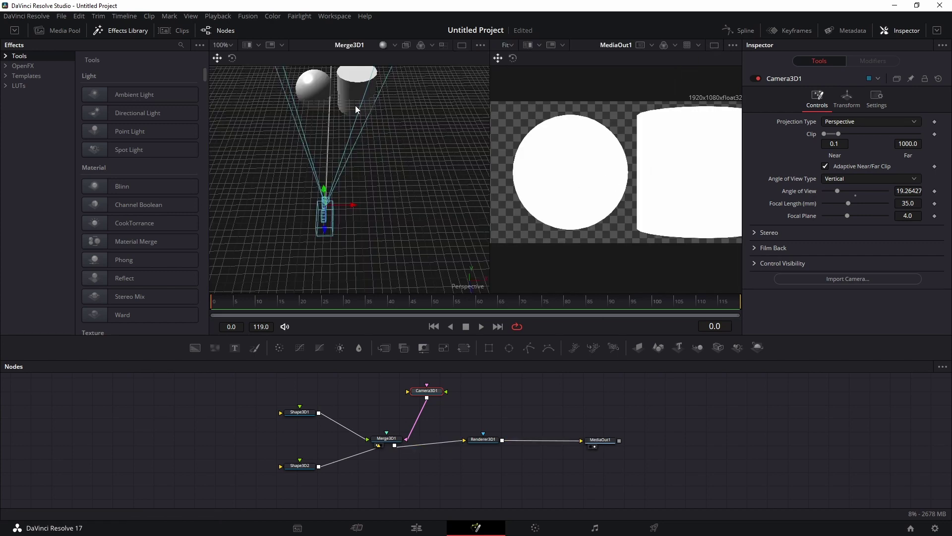
drag(355, 105, 344, 243)
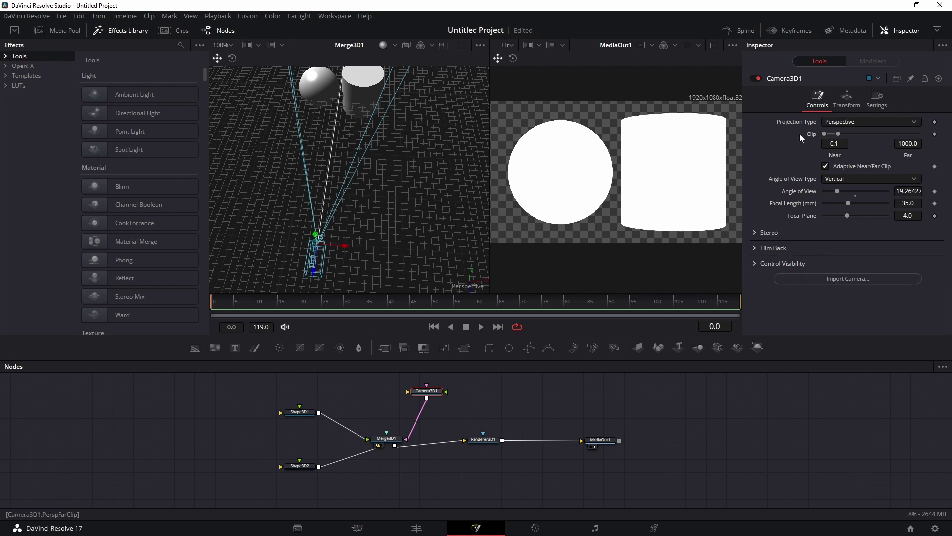
Step: Enable the camera's Use Target option and move the target between the sphere and cylinder so both shapes are framed
click(848, 99)
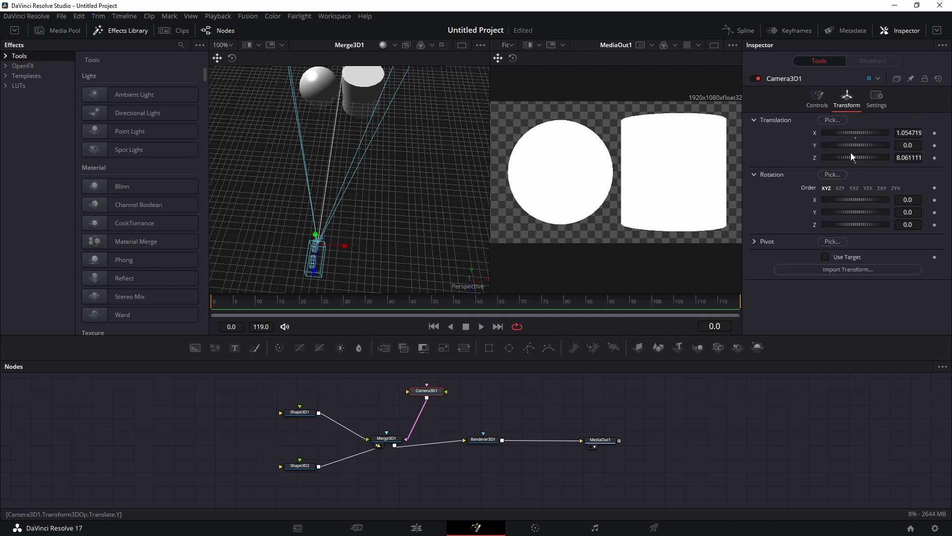
click(825, 256)
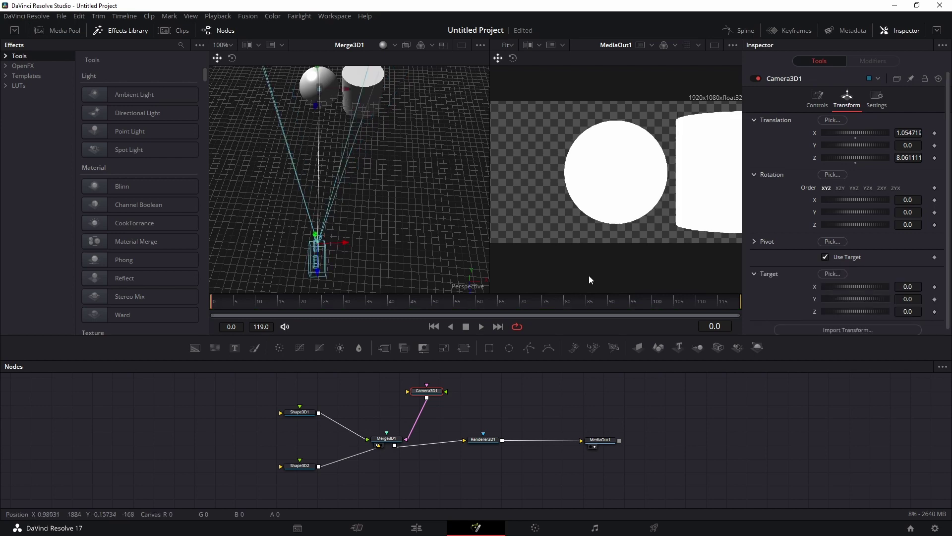
drag(362, 164, 351, 167)
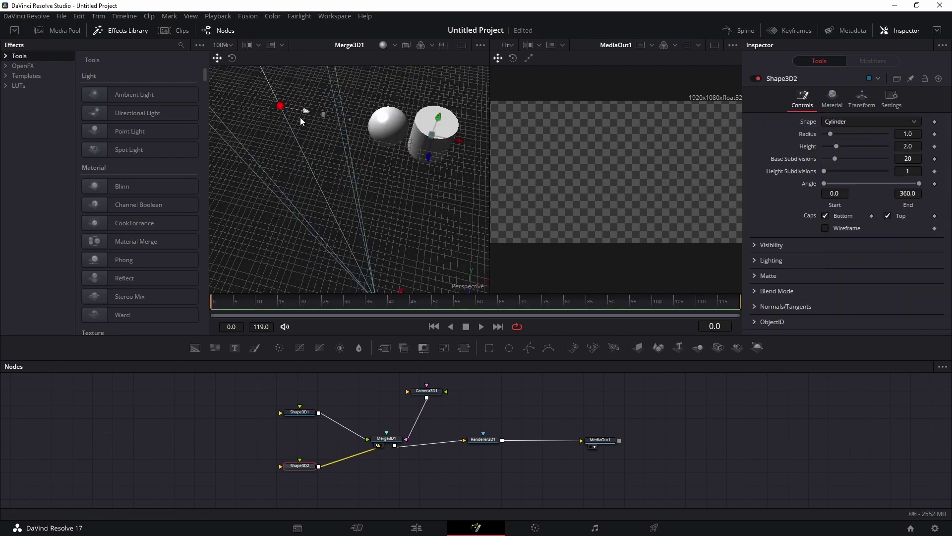
drag(299, 117, 303, 117)
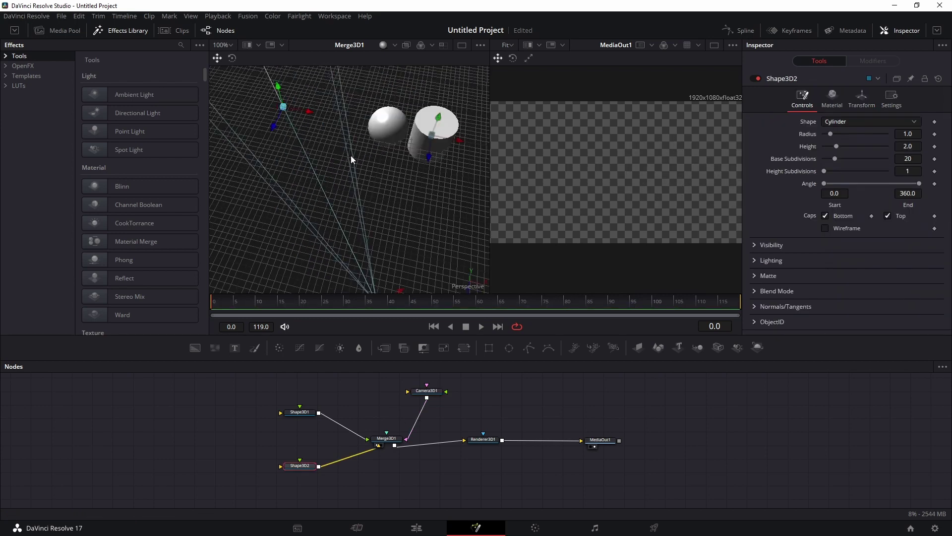
drag(350, 155, 329, 153)
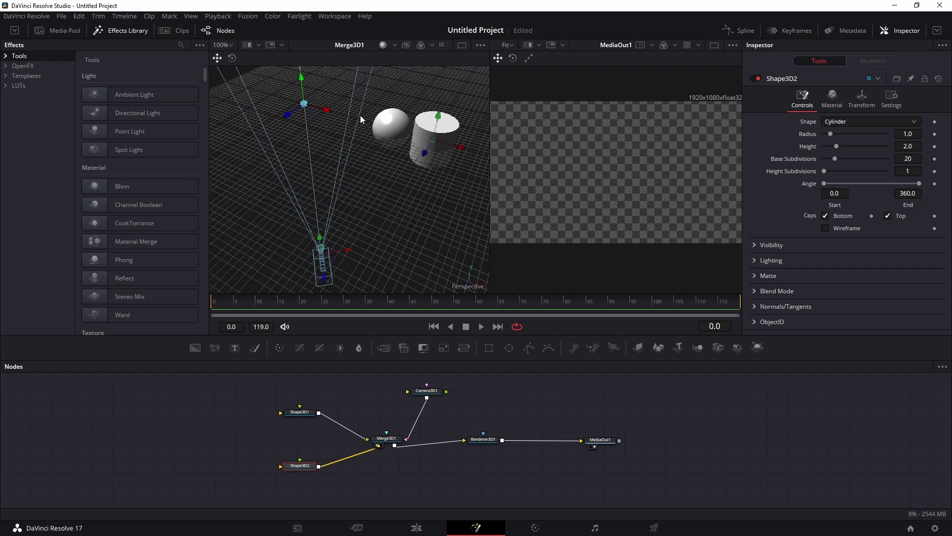
drag(324, 109, 457, 158)
drag(412, 101, 413, 95)
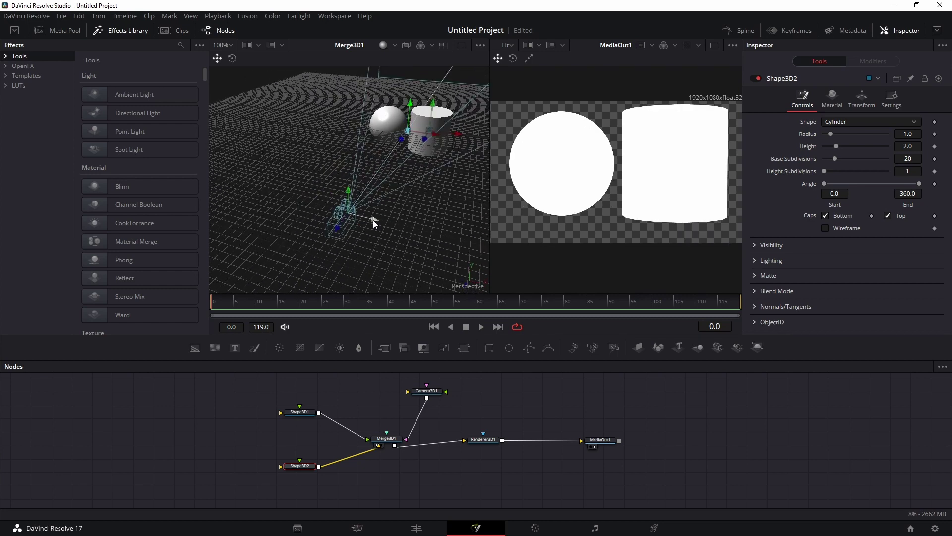
drag(373, 219, 377, 170)
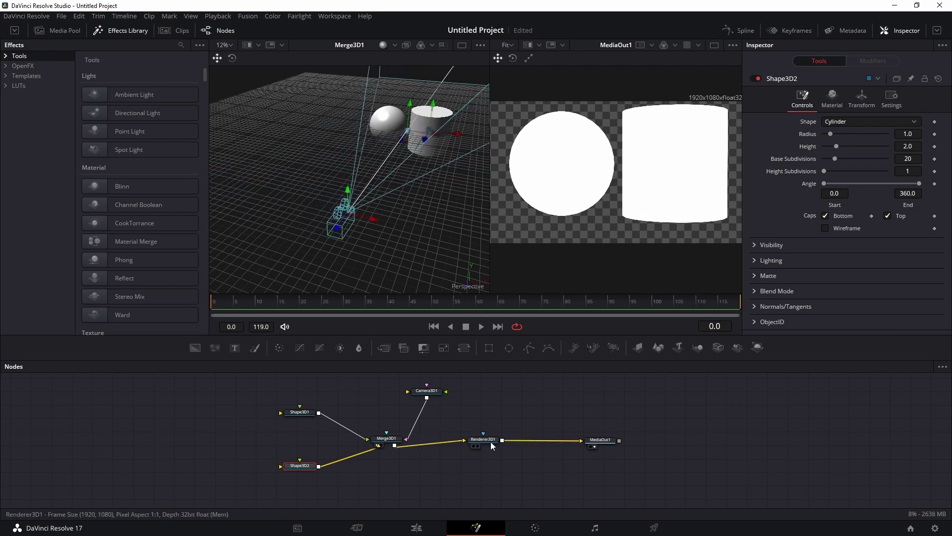
Step: Enable Lighting and Shadows on Renderer3D1 and shift the node slightly toward MediaOut1
click(396, 45)
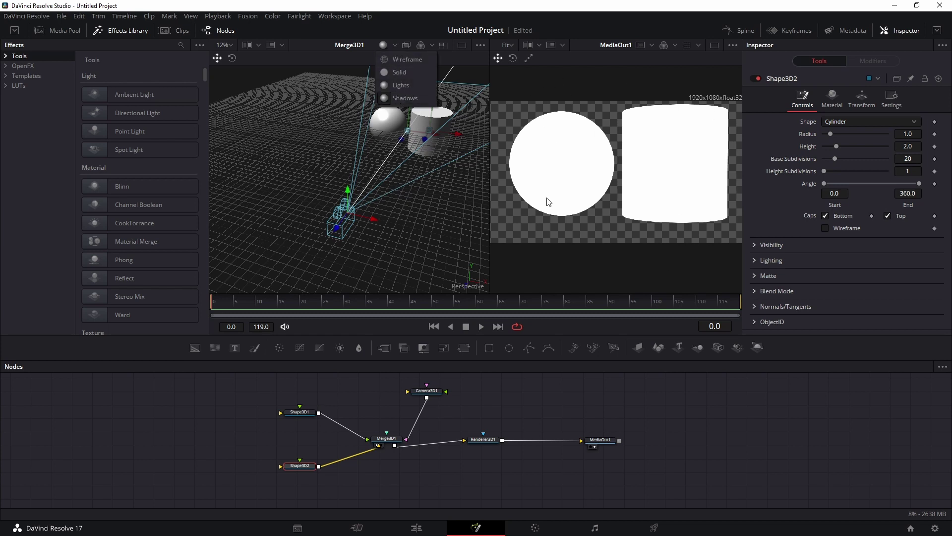
click(483, 440)
click(488, 443)
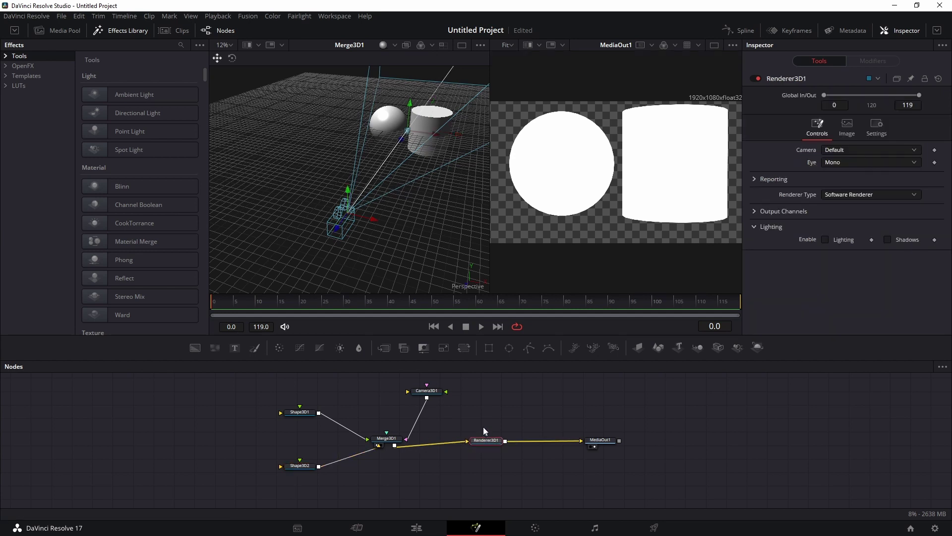
click(825, 240)
click(887, 240)
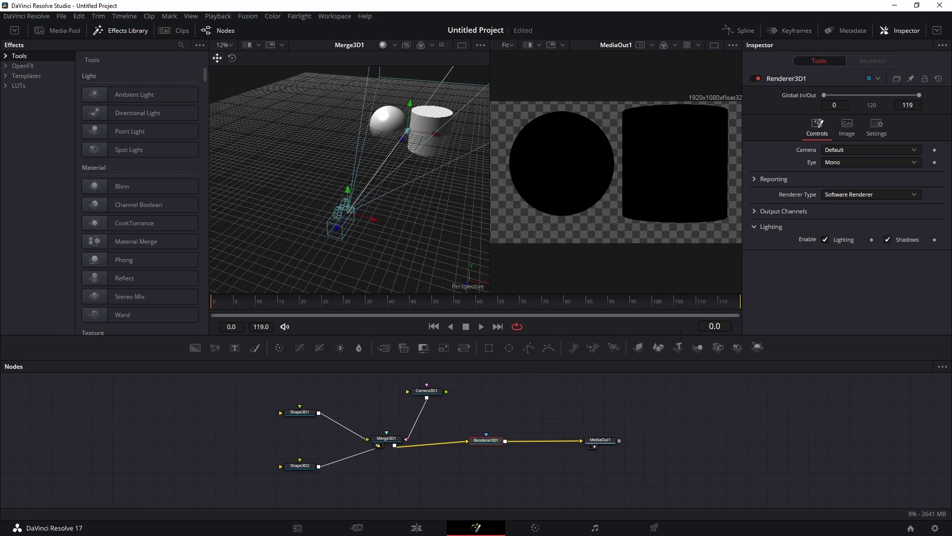
drag(488, 439, 495, 432)
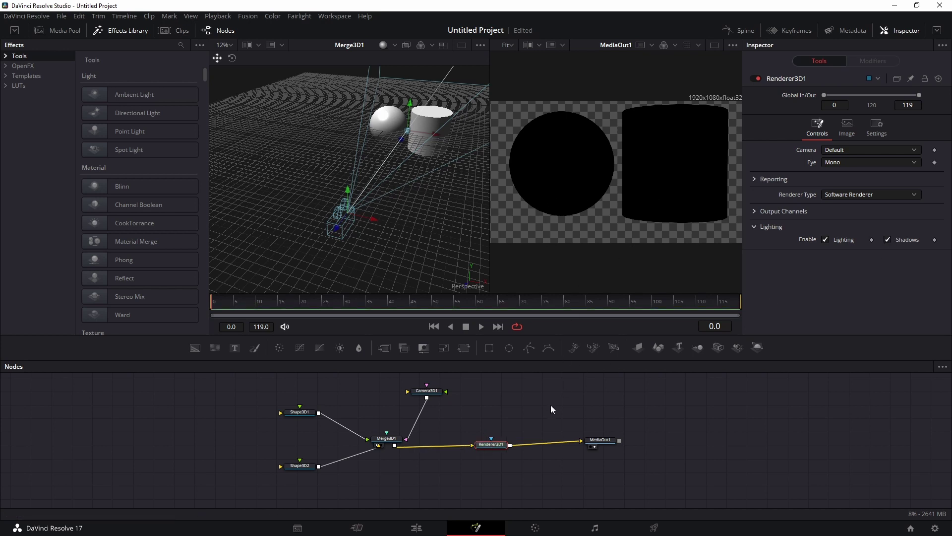
drag(490, 442, 499, 441)
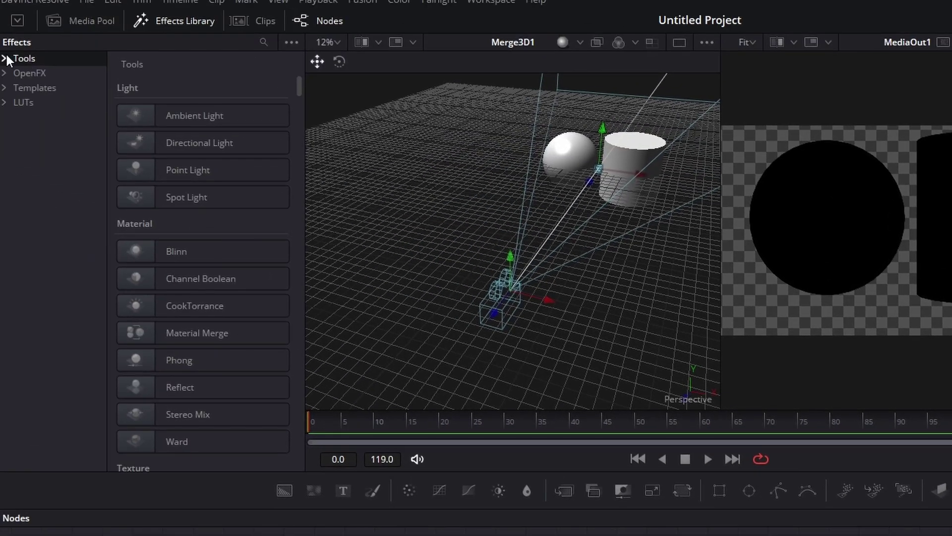
Step: Add a Directional Light node from the 3D light tools, placing it above Renderer3D1
click(6, 59)
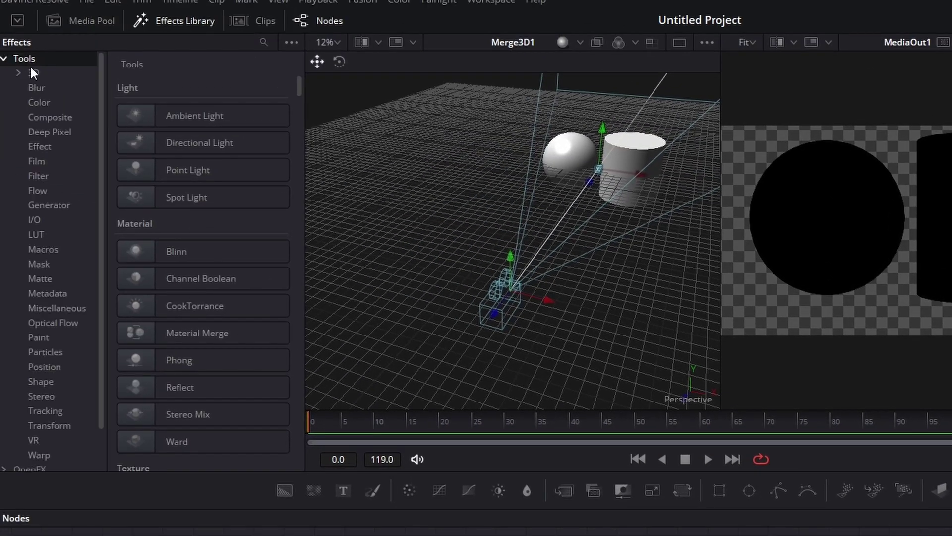
click(27, 73)
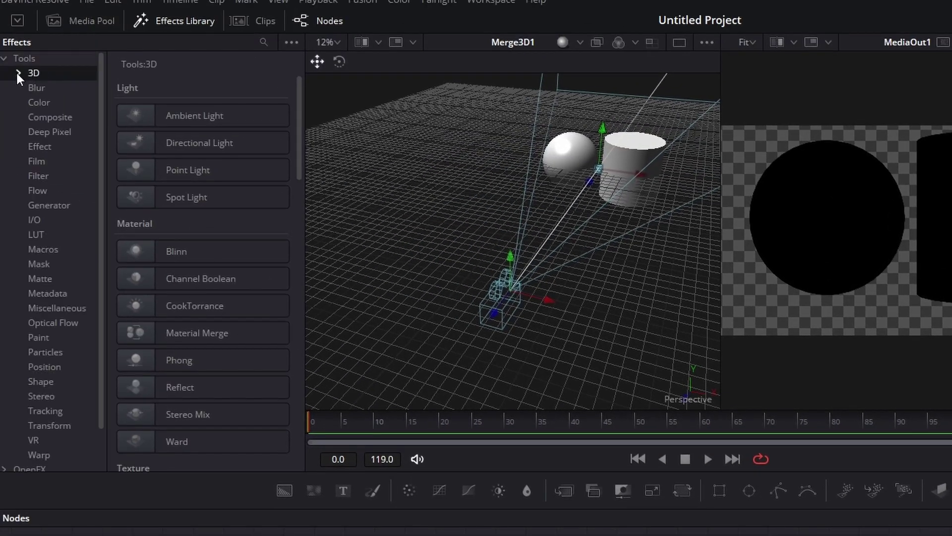
click(18, 73)
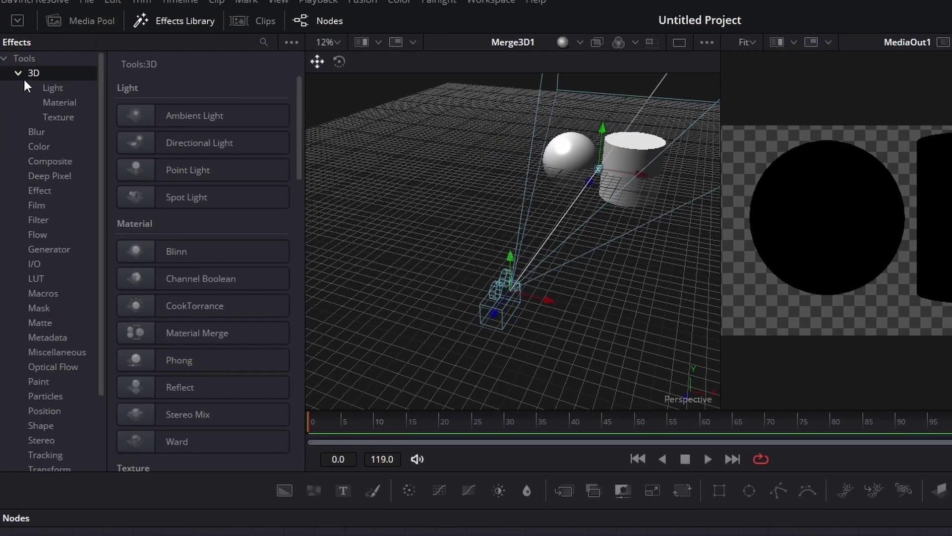
click(52, 88)
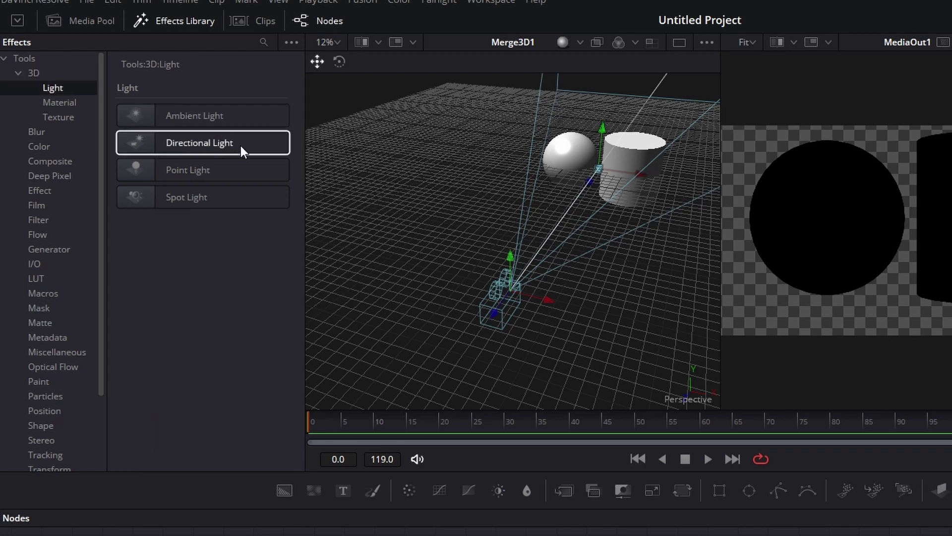
click(193, 141)
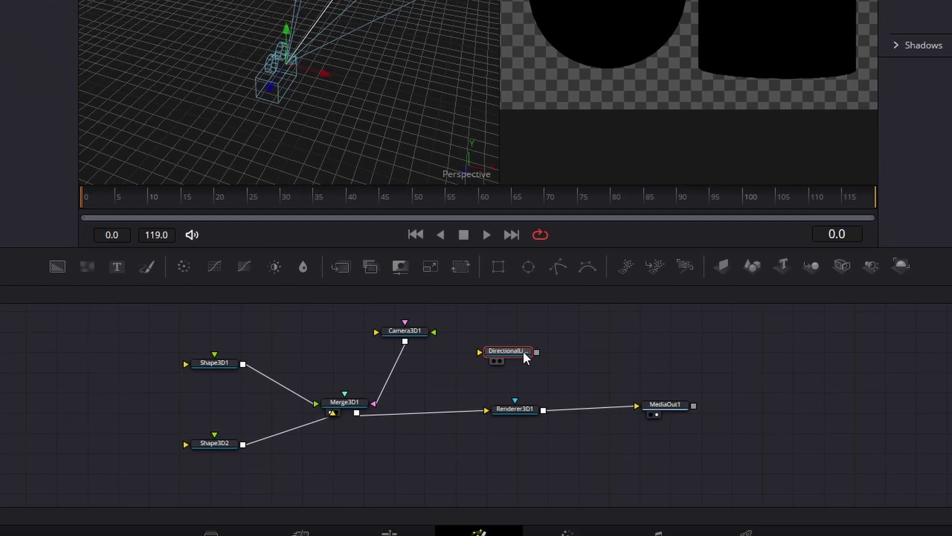
Step: Connect the directional light to Merge3D1 and move the light away to one side of the sphere and cylinder
drag(537, 352, 359, 417)
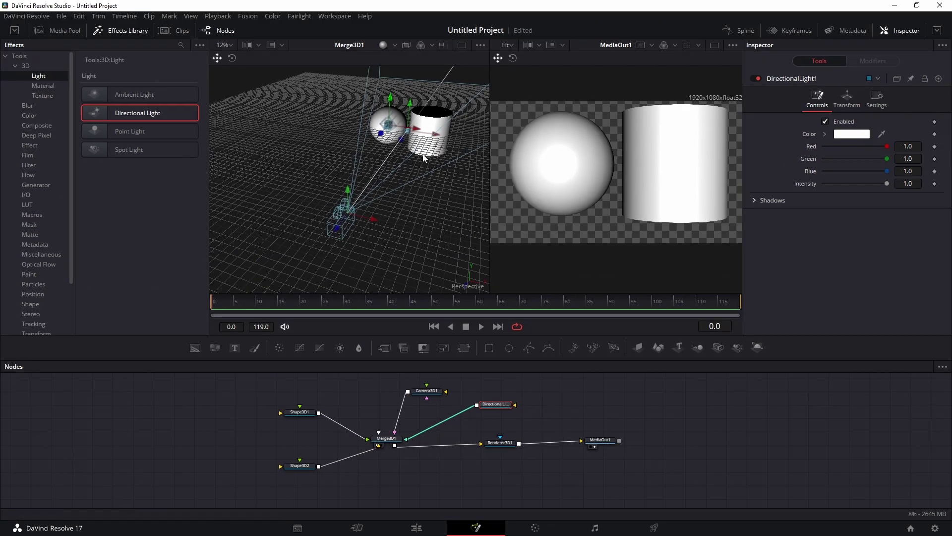
drag(424, 157, 298, 165)
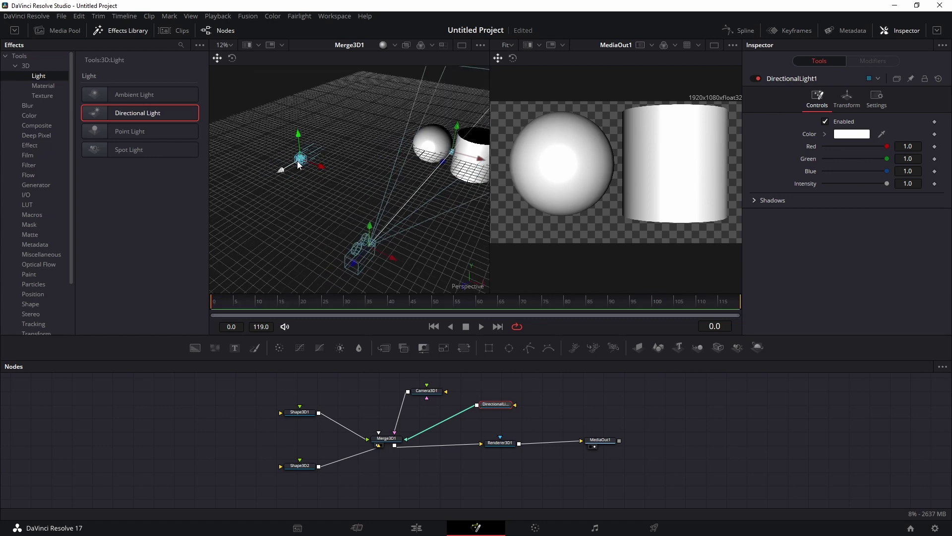
Step: Rotate the directional light so that it shines across the sphere and cylinder from the side
click(231, 60)
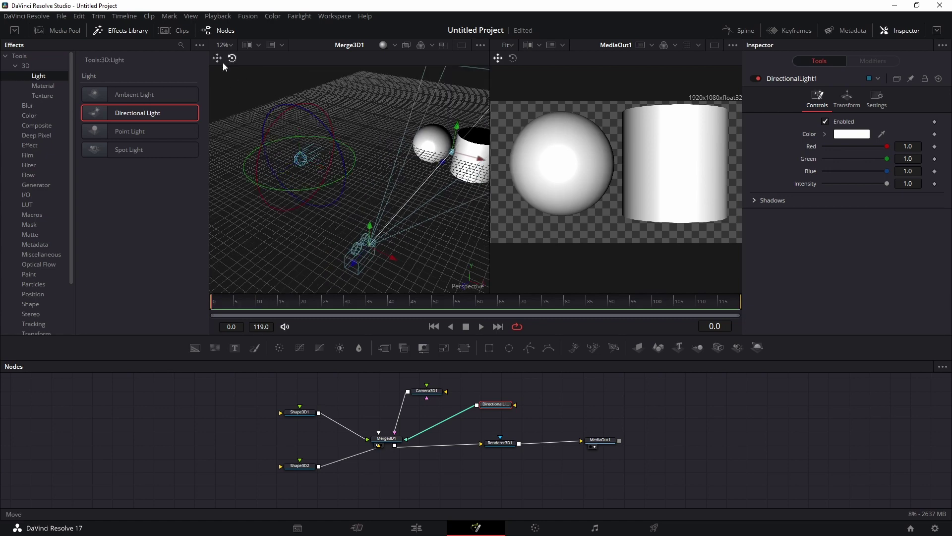
mouse_move(260, 154)
mouse_down()
mouse_move(272, 127)
mouse_move(263, 156)
mouse_move(276, 191)
mouse_up()
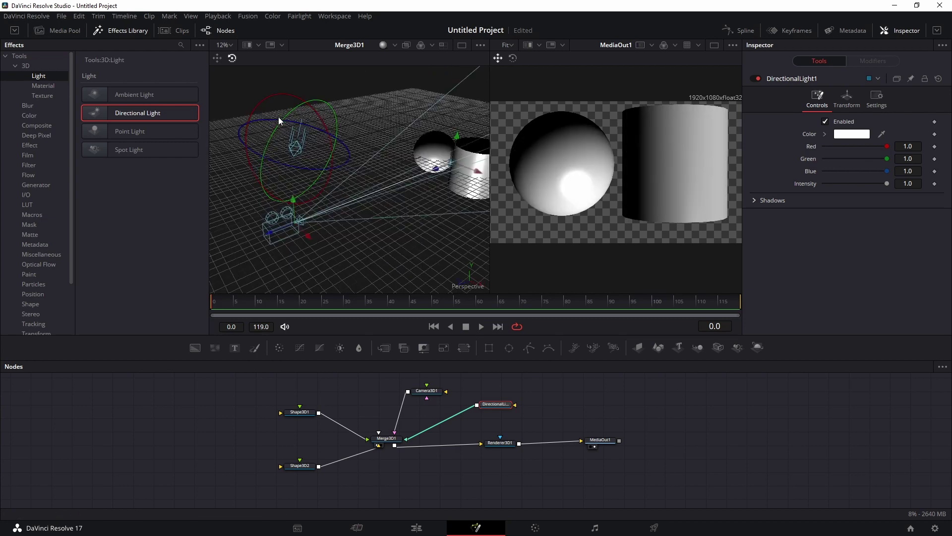
drag(278, 117, 275, 146)
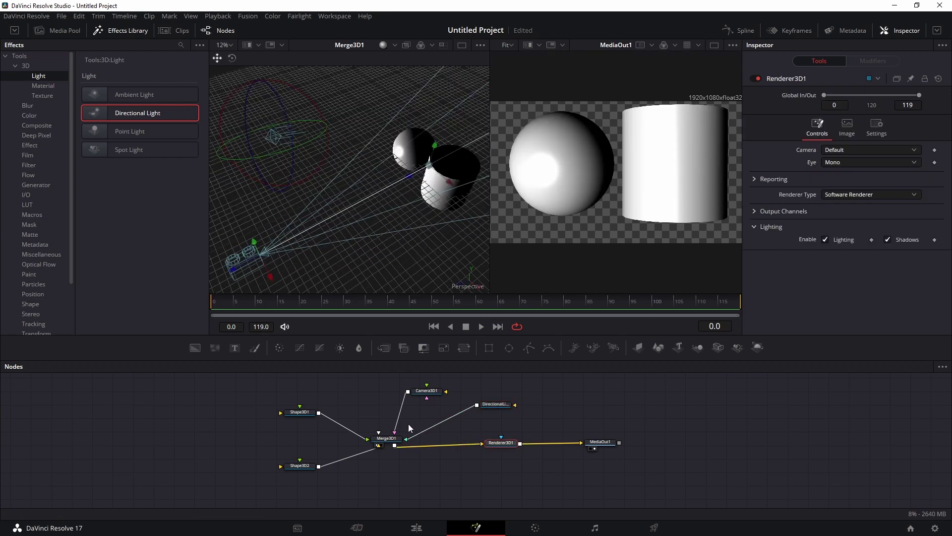
Step: Expand DirectionalLight1's Shadows settings and rotate the light further so it strikes the sphere before the cylinder
click(494, 405)
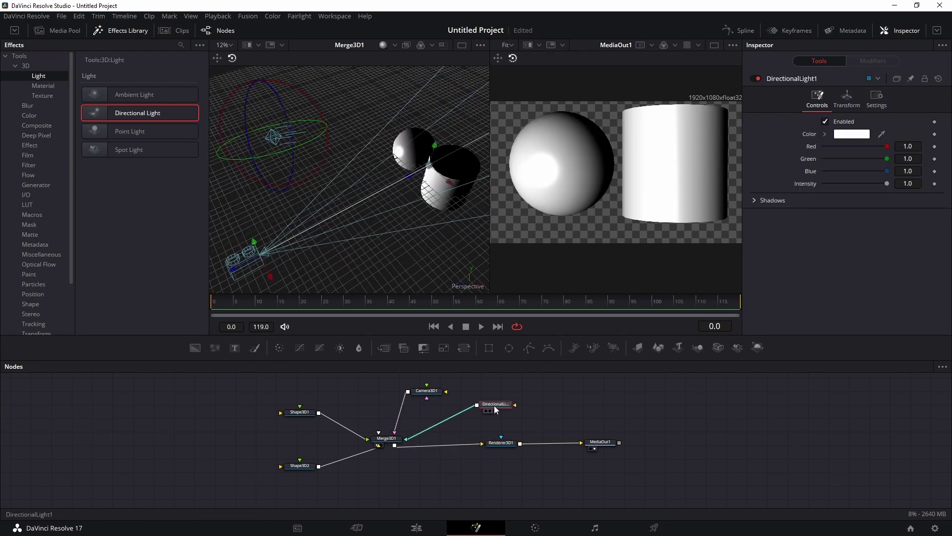
click(755, 201)
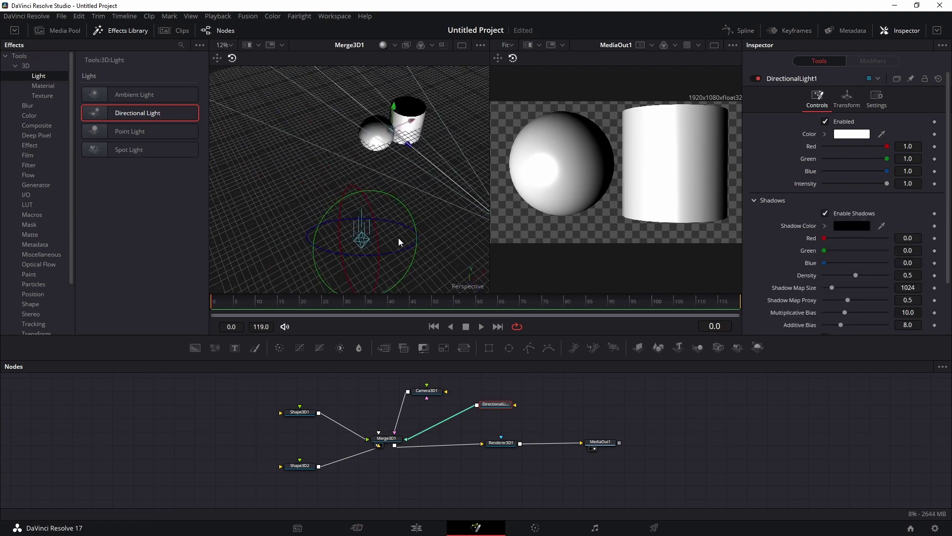
mouse_move(398, 237)
mouse_down()
mouse_move(335, 216)
mouse_move(375, 199)
mouse_move(402, 212)
mouse_move(400, 219)
mouse_move(407, 203)
mouse_move(382, 224)
mouse_up()
scroll(384, 213, up, 1)
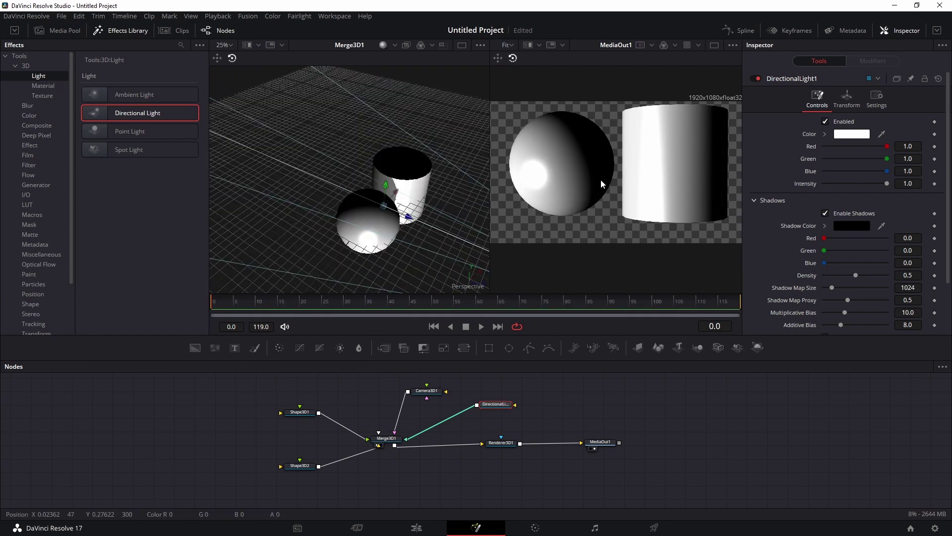
Step: Set Renderer3D1's Renderer Type to OpenGL Renderer
click(501, 443)
click(857, 194)
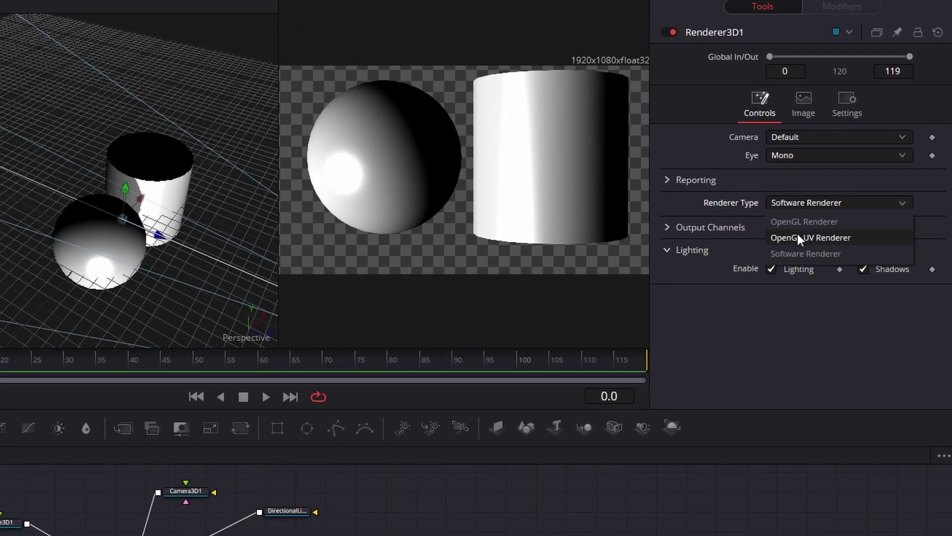
click(809, 219)
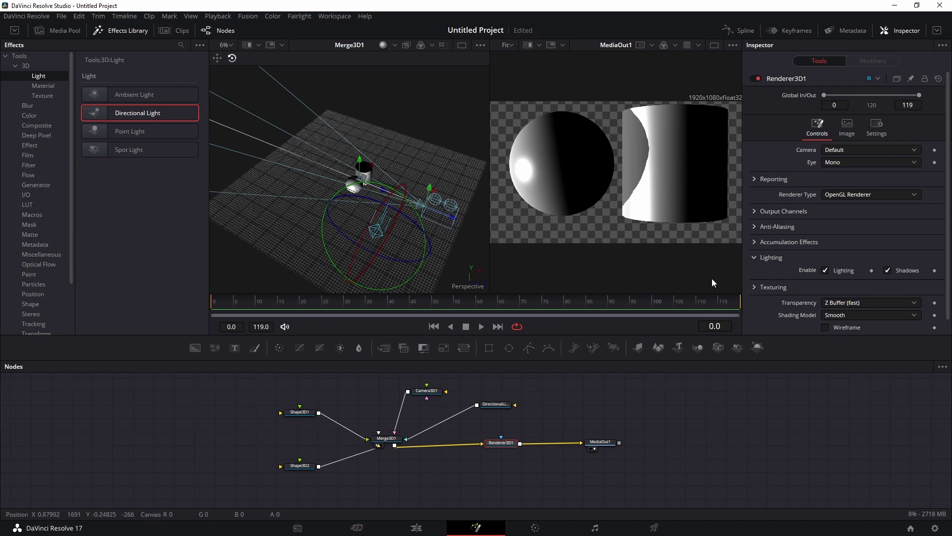
Step: Set DirectionalLight1's shadow Softness to Constant, with a Constant Softness of 0.0756
click(492, 404)
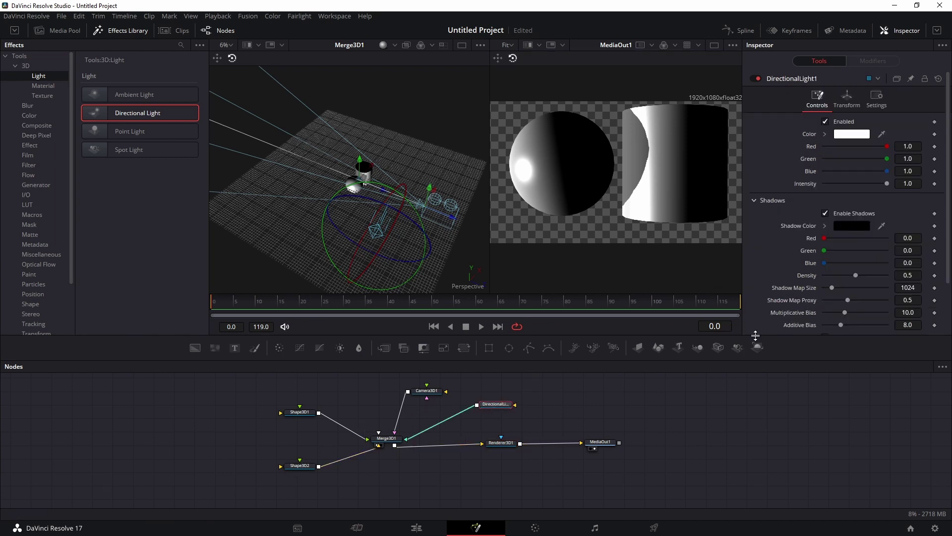
scroll(793, 268, down, 3)
click(840, 324)
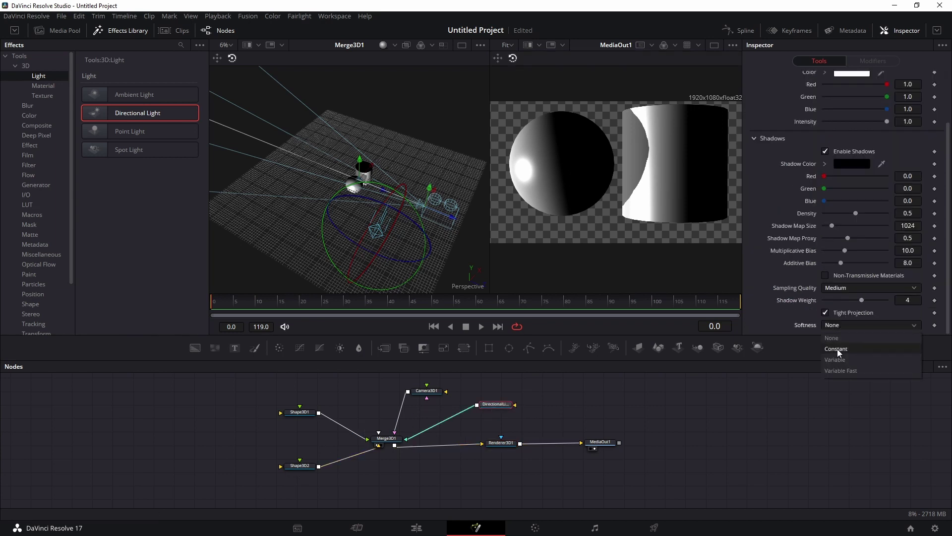
click(837, 349)
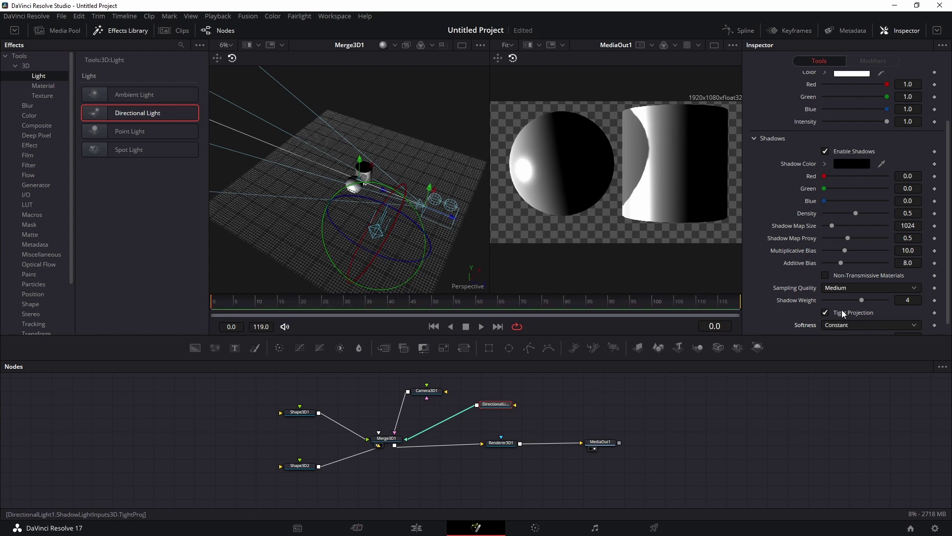
scroll(841, 309, down, 1)
drag(843, 323, 871, 325)
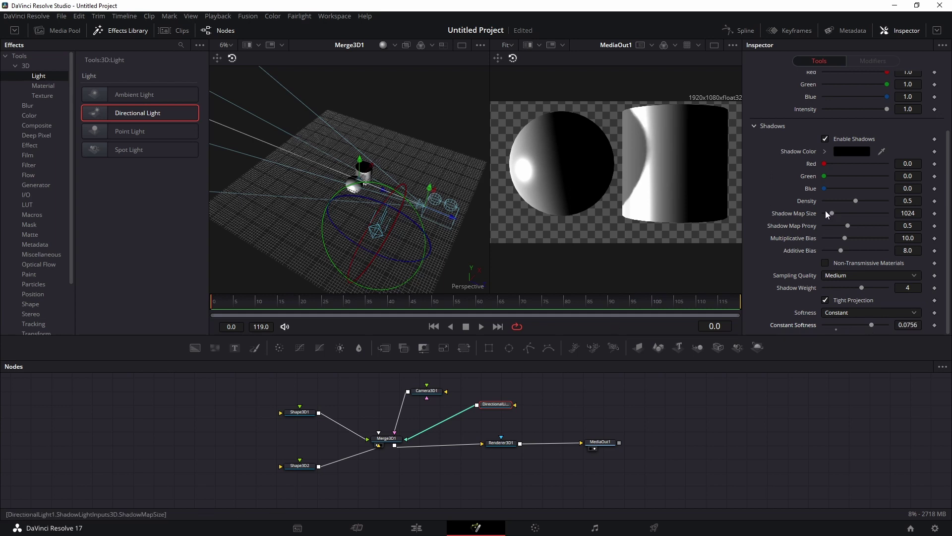
Step: Raise DirectionalLight1's Shadow Map Size to 2358 and set its shadow Softness to None
drag(910, 213, 942, 213)
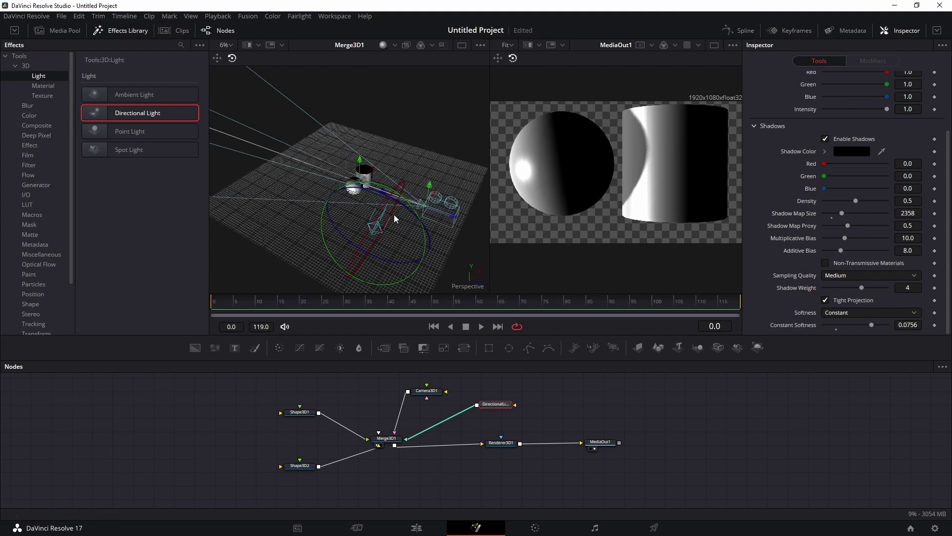
mouse_move(394, 214)
mouse_down()
mouse_move(368, 229)
mouse_move(276, 189)
mouse_move(319, 189)
mouse_move(323, 166)
mouse_move(399, 227)
mouse_up()
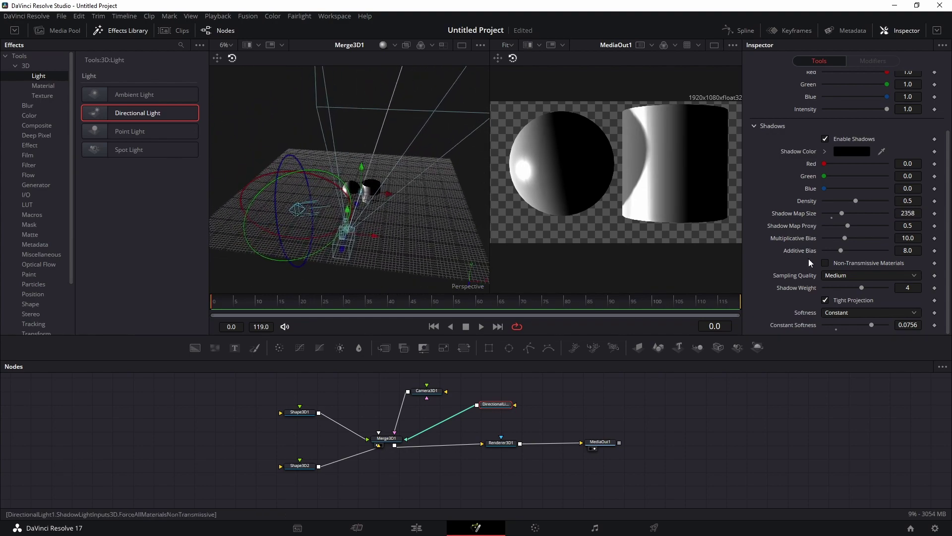
click(846, 313)
click(838, 321)
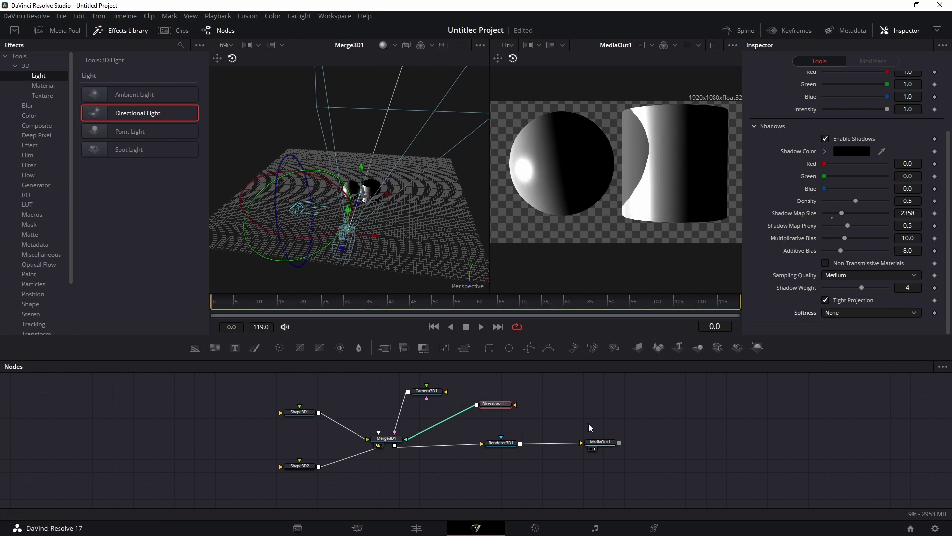
Step: Keep Renderer3D1's Shading Model at Smooth and return its Renderer Type to Software Renderer
click(501, 443)
click(851, 301)
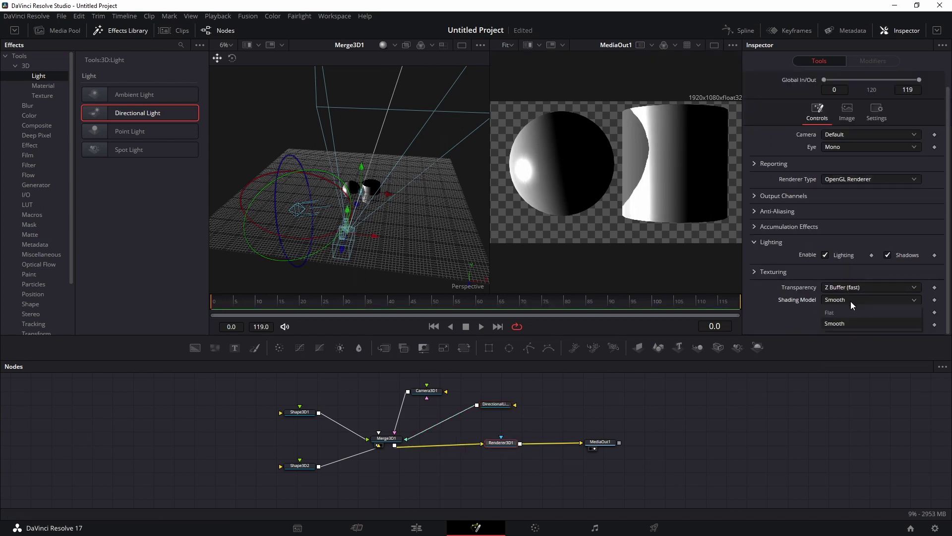
click(839, 324)
click(871, 179)
click(841, 211)
Step: Add a Spot Light connected to Merge3D1 and move it beside the camera, to about X 2.6, Z 7.4
mouse_move(367, 245)
mouse_down()
mouse_move(362, 228)
mouse_move(375, 207)
mouse_move(355, 202)
mouse_up()
scroll(355, 201, up, 3)
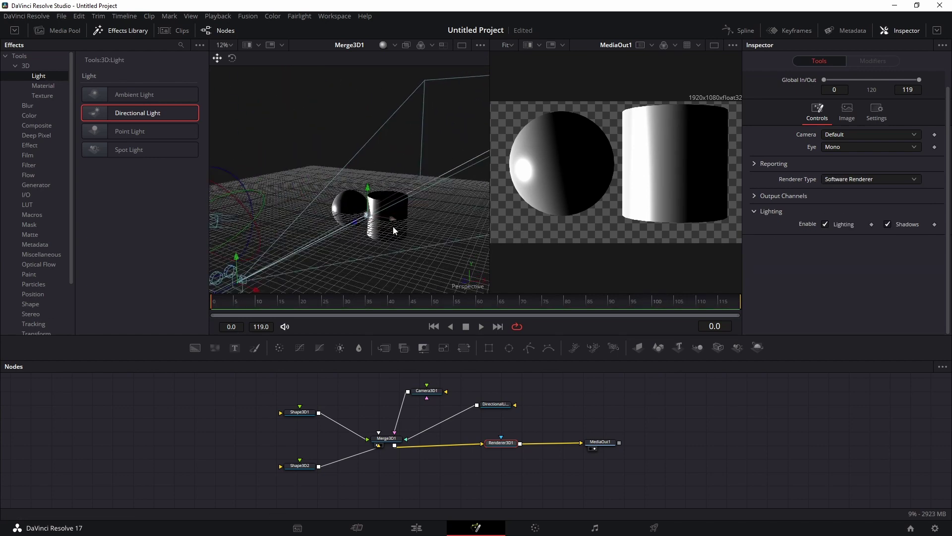
drag(394, 227, 381, 245)
drag(738, 354, 385, 438)
drag(358, 385, 372, 387)
drag(355, 227, 309, 297)
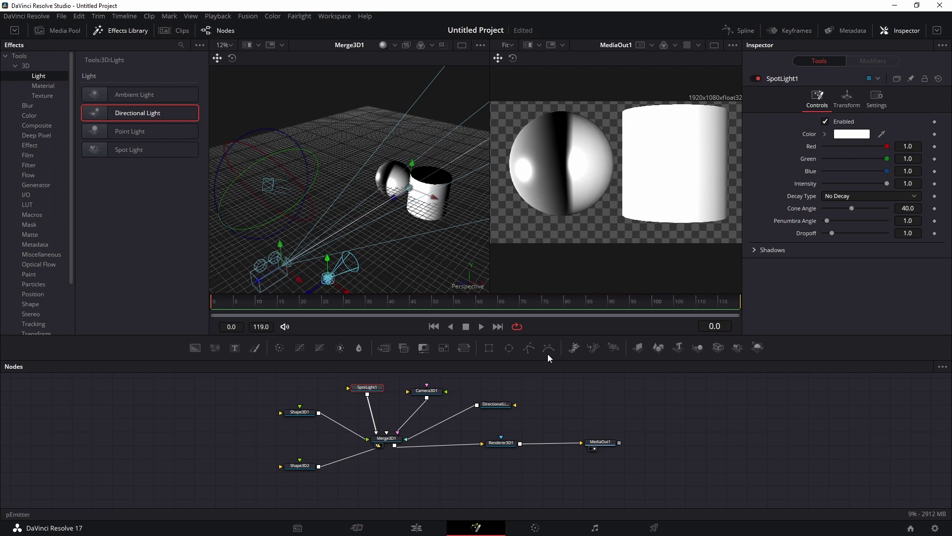
Step: Enable Use Target on SpotLight1 and move its target between the sphere and cylinder, at about X 1.44
click(852, 97)
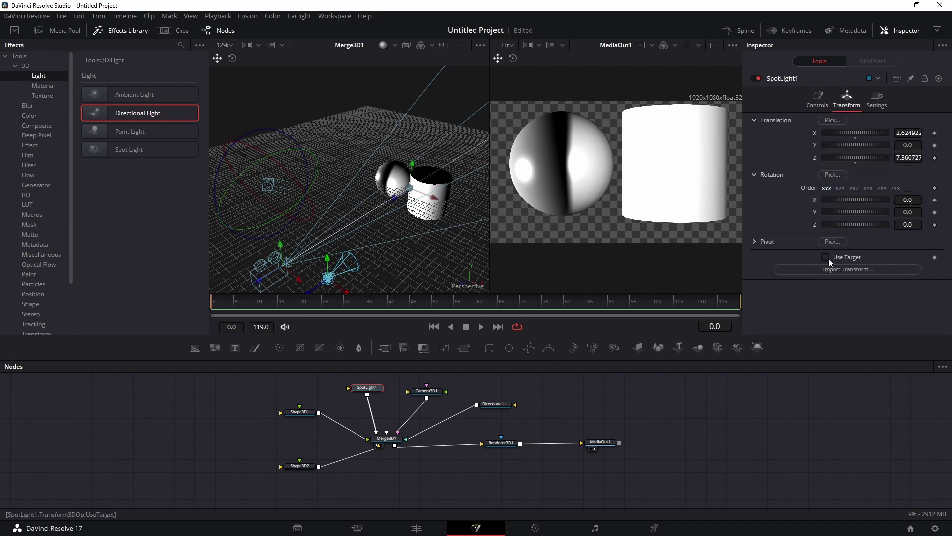
click(826, 257)
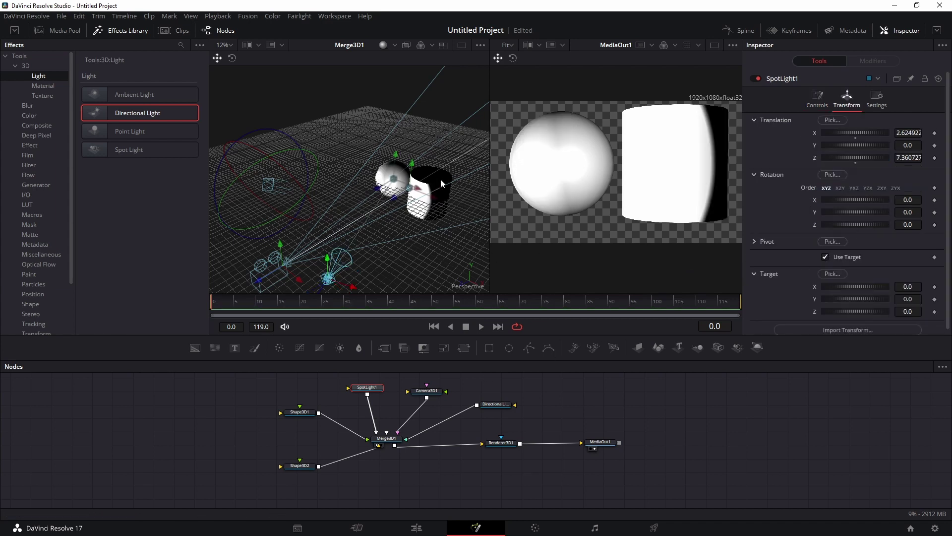
drag(421, 191, 440, 202)
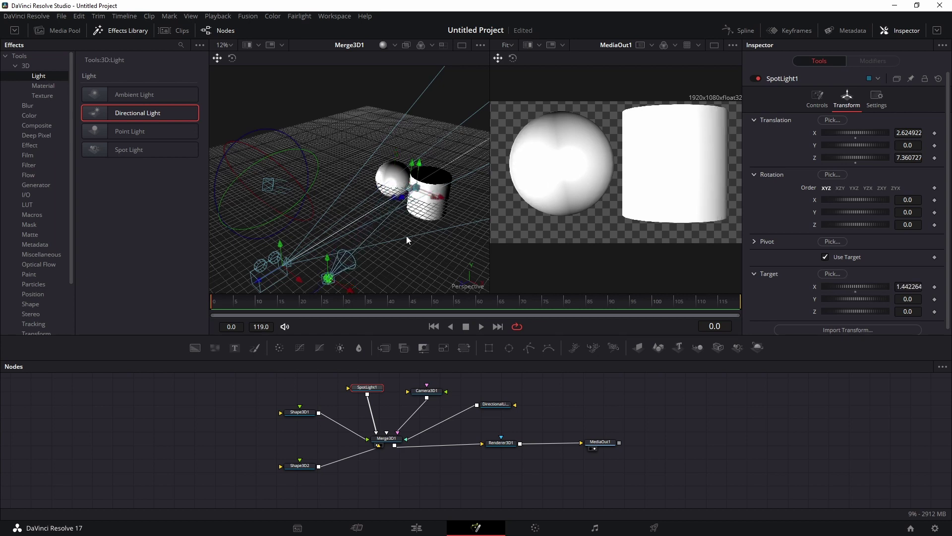
Step: Set SpotLight1's Decay Type to Quadratic and its Intensity to 15
click(817, 99)
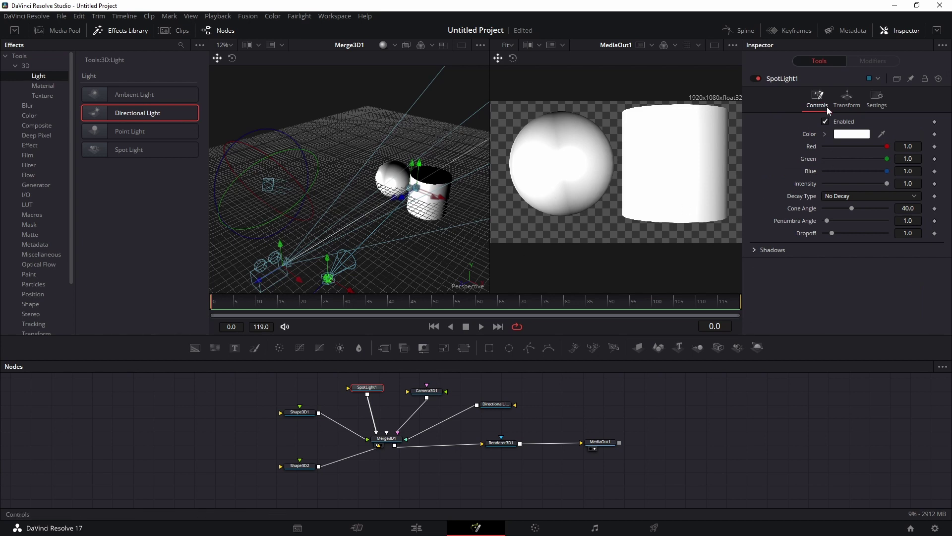
click(846, 195)
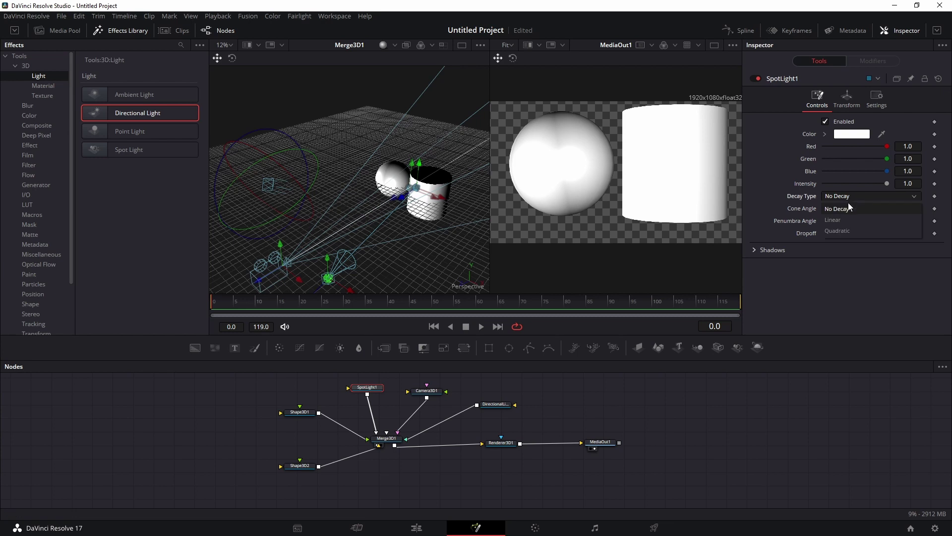
click(840, 231)
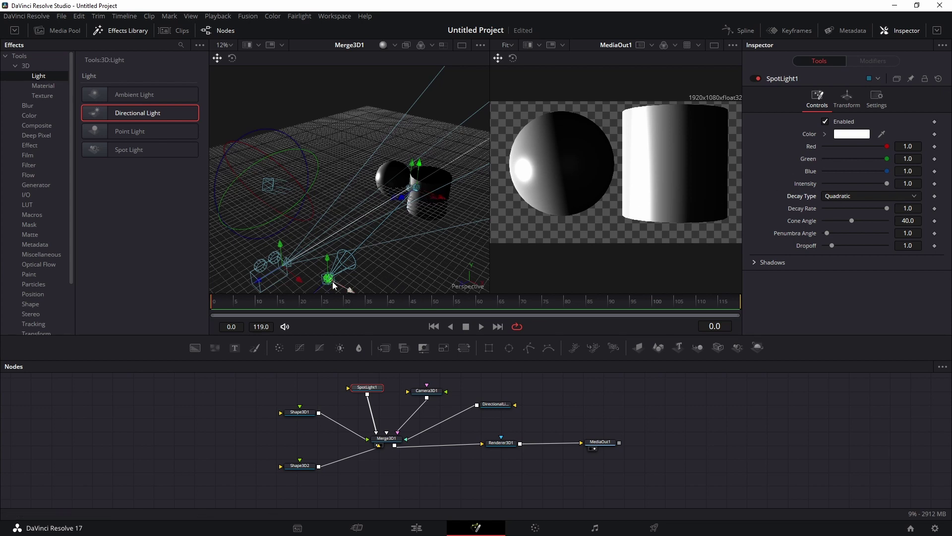
click(906, 183)
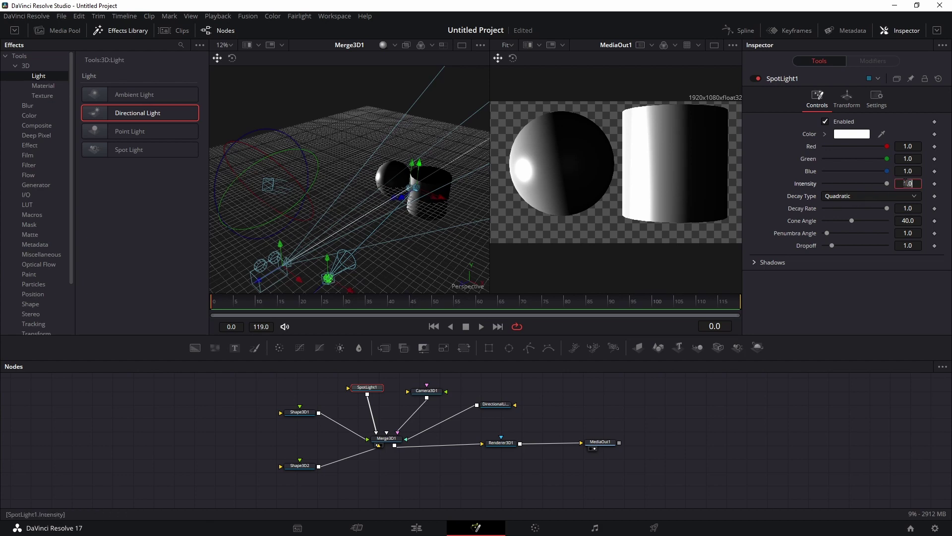
key(Return)
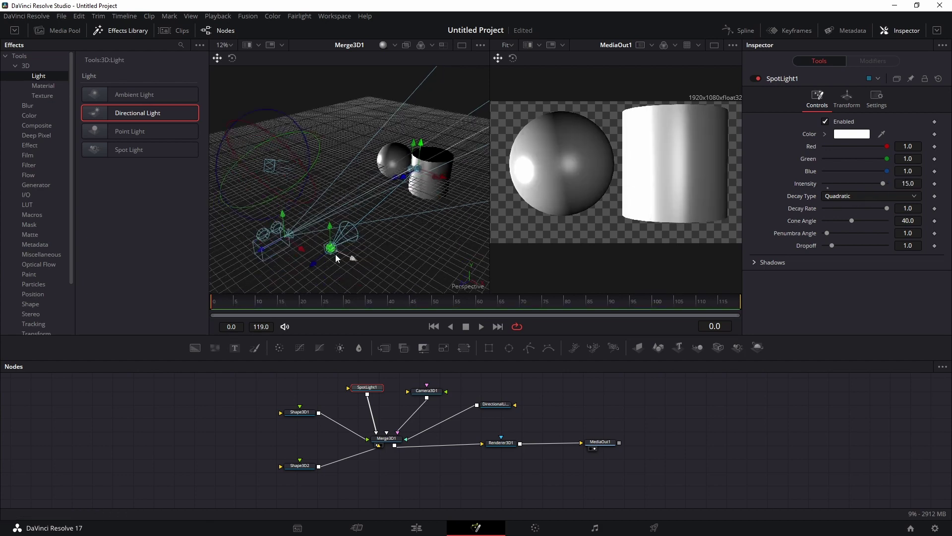
Step: Disconnect the directional light from Merge3D1 and move the spot light farther back from the shapes
mouse_move(312, 265)
mouse_down()
mouse_move(365, 223)
mouse_move(284, 292)
mouse_move(233, 358)
mouse_move(166, 405)
mouse_move(315, 281)
mouse_up()
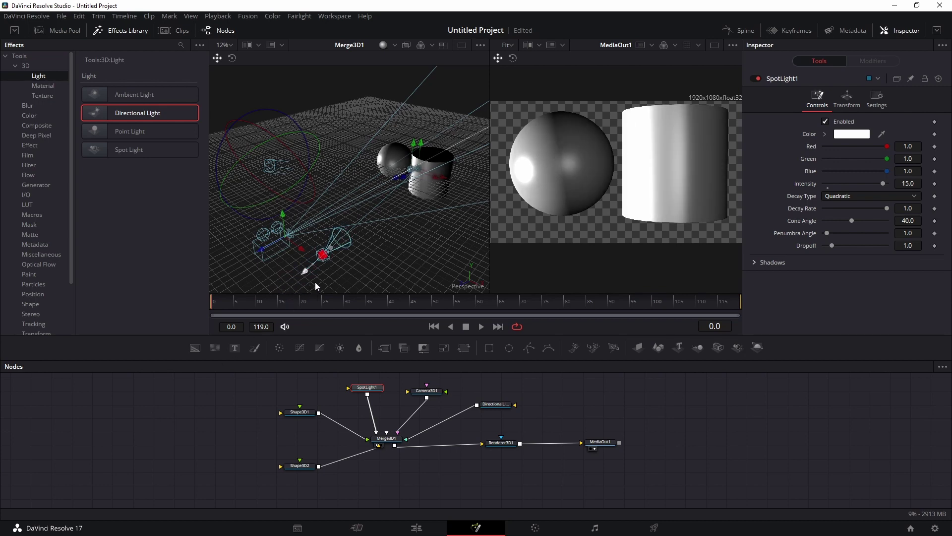
click(418, 434)
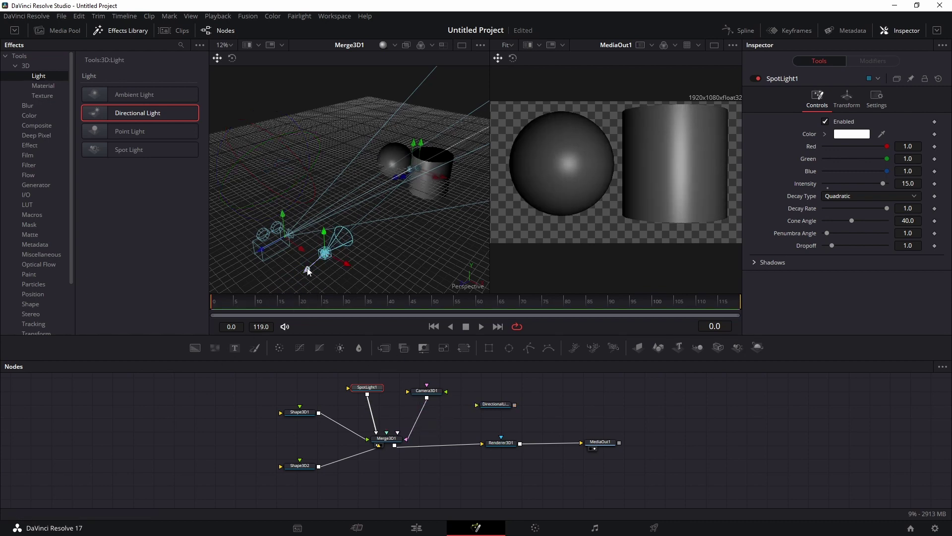
drag(307, 271, 240, 333)
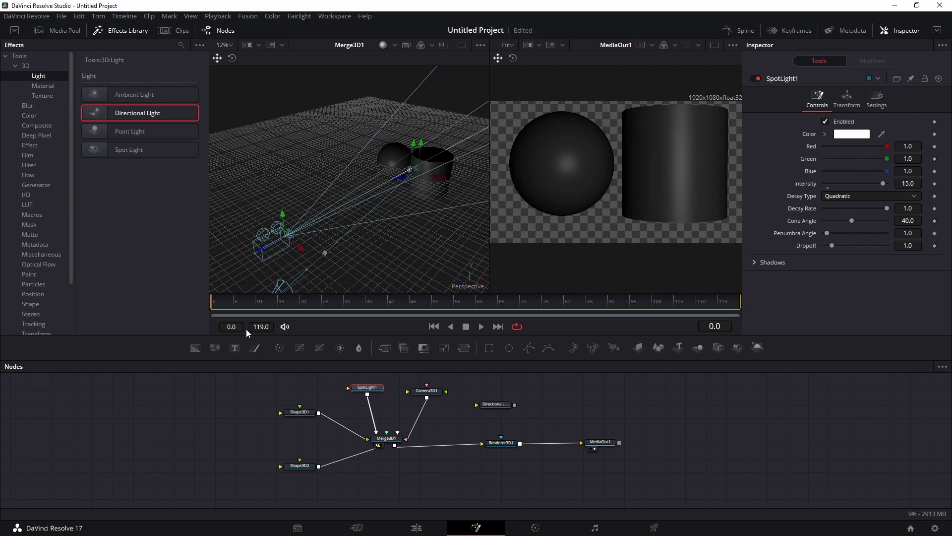
Step: Open the Material settings of Shape3D1 and move the spot light closer to the shapes, on the sphere's side
drag(300, 411, 303, 414)
click(832, 99)
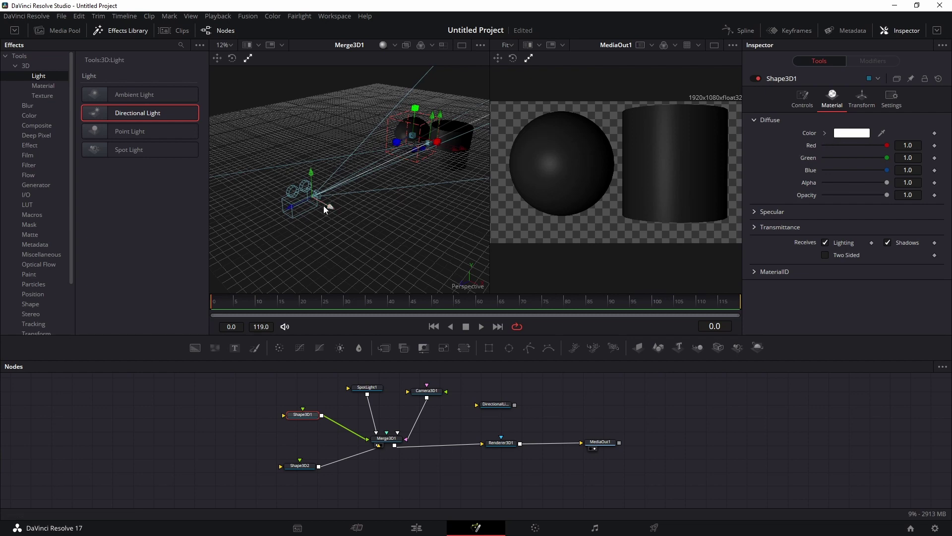
drag(320, 205, 456, 200)
drag(369, 149, 307, 193)
drag(239, 214, 343, 198)
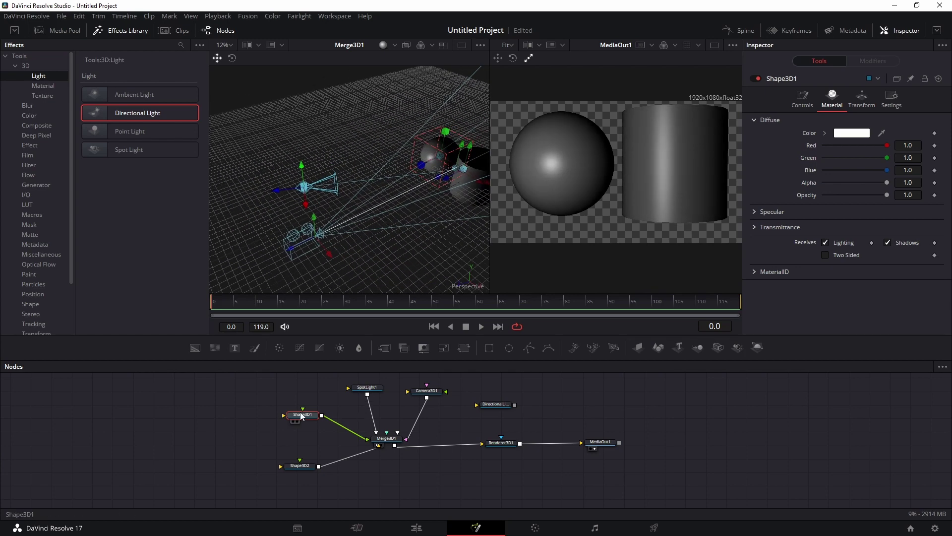
Step: Set the sphere's diffuse color to dark red with hue 0.0, saturation 1.0 and value 0.732
click(826, 134)
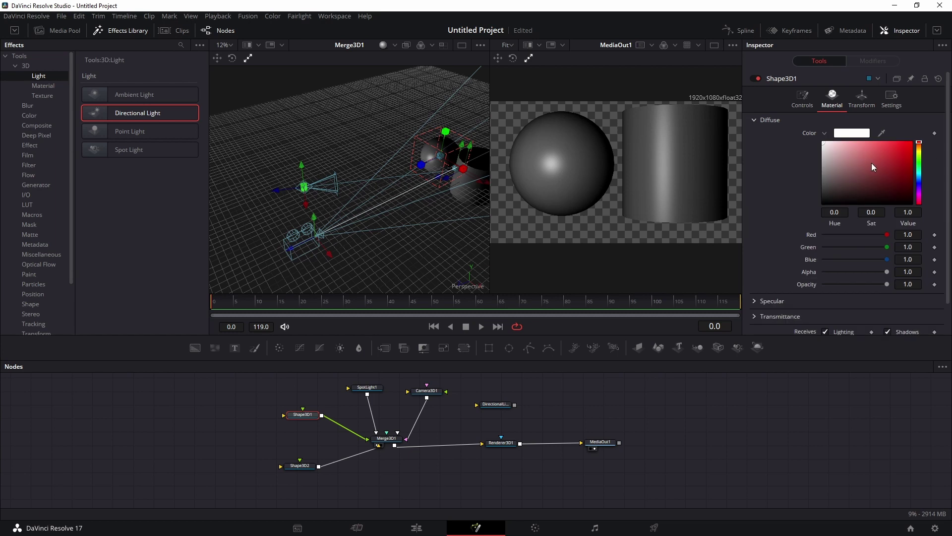
drag(871, 163, 911, 159)
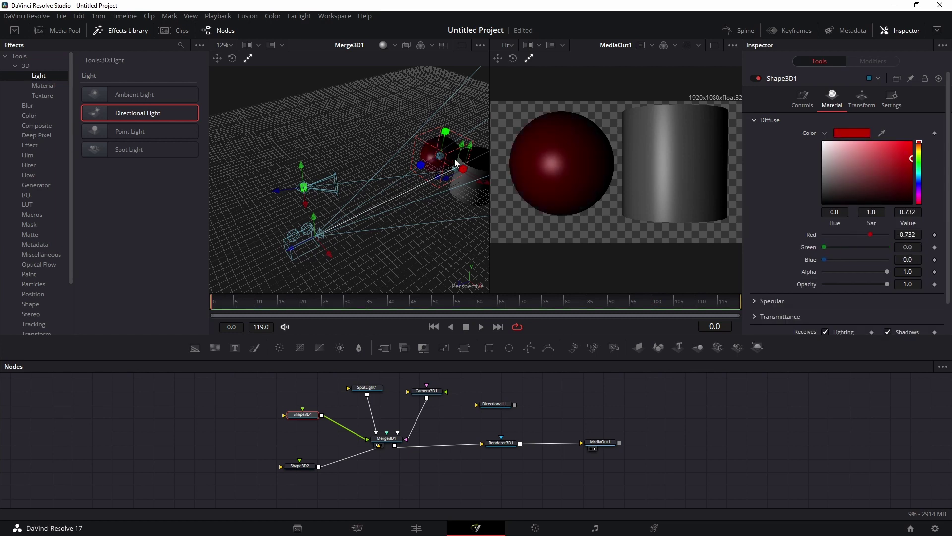
Step: Set the cylinder's diffuse color to yellow with hue 0.144, saturation 0.923 and value 1.0
click(459, 189)
click(832, 98)
click(825, 134)
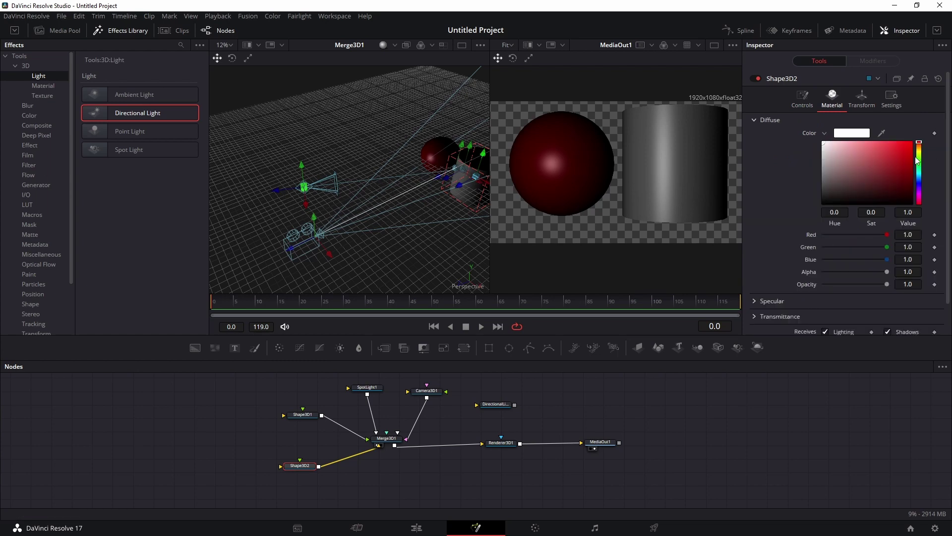
drag(917, 156, 907, 136)
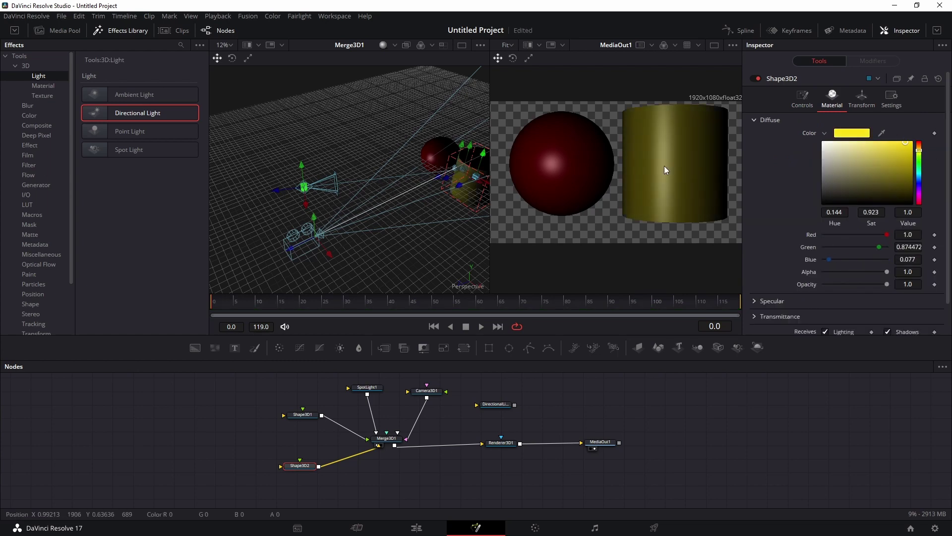
Step: Set the exponent of the cylinder material's specular highlight to 200
scroll(756, 269, down, 3)
click(754, 268)
scroll(879, 274, down, 3)
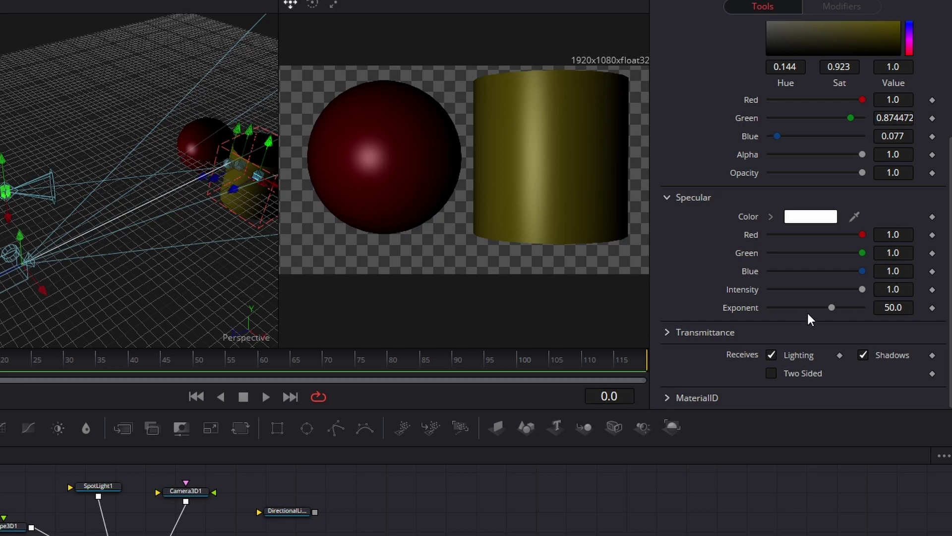
drag(831, 308, 787, 308)
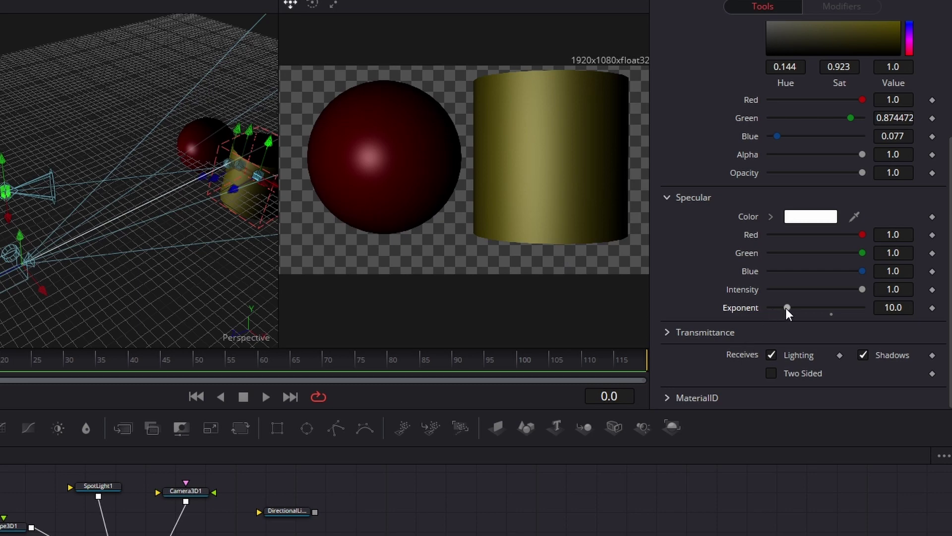
drag(804, 308, 863, 308)
click(899, 308)
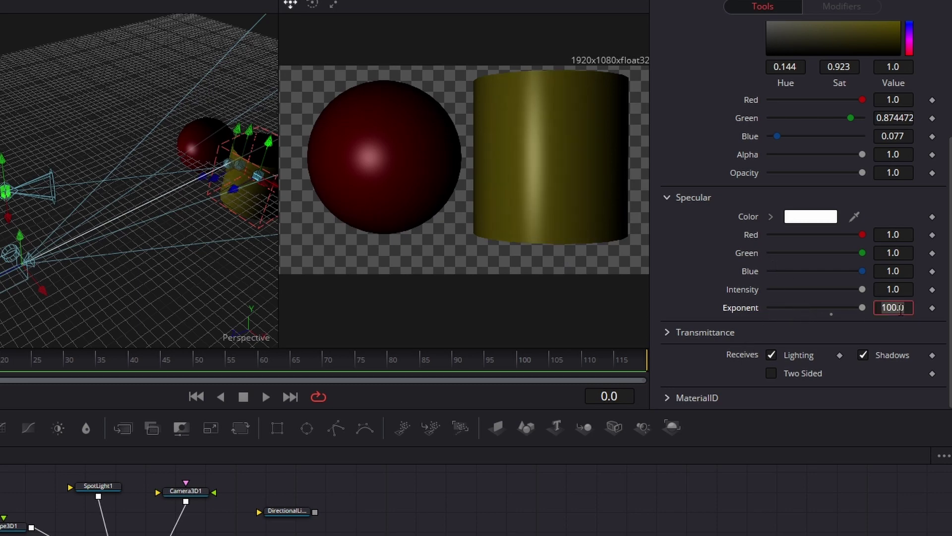
text(200)
key(Return)
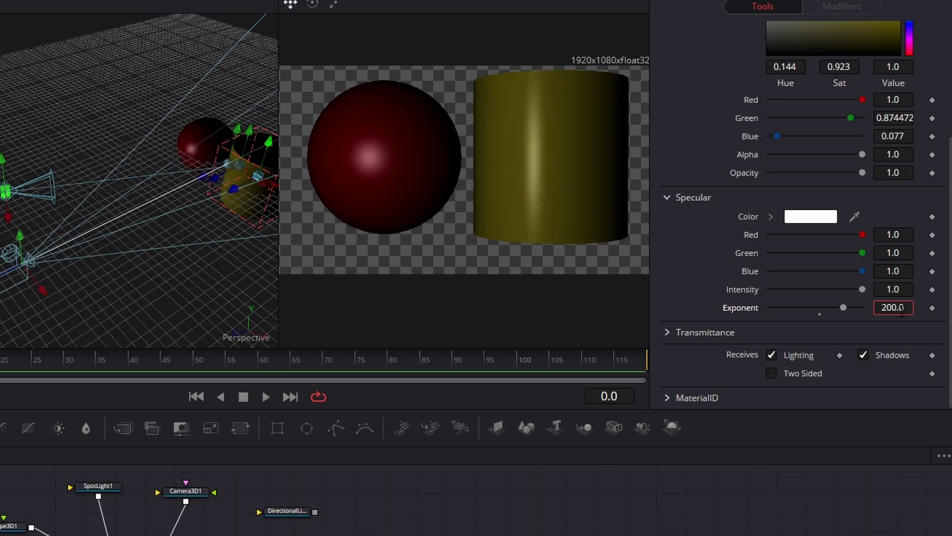
Step: Raise the cylinder's specular intensity to 2, and finally to 3
click(897, 290)
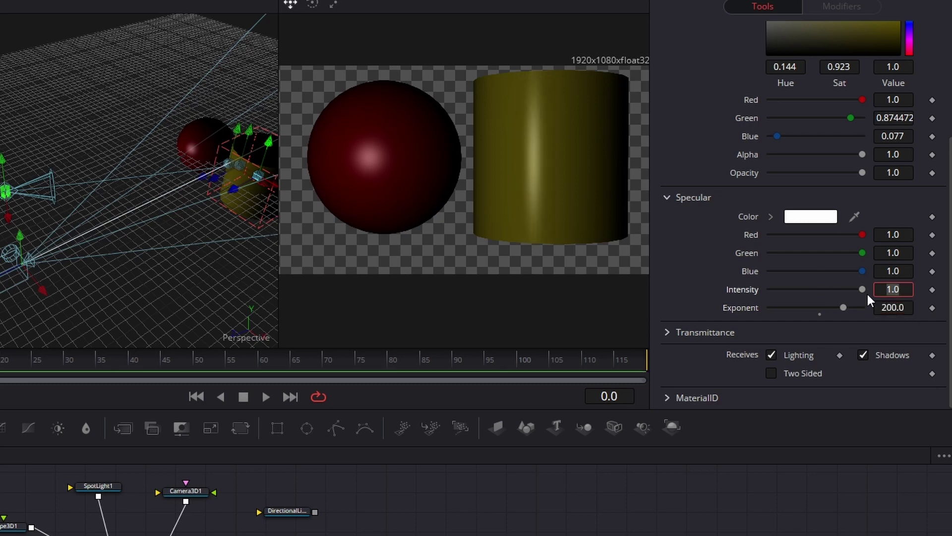
text(2)
key(Tab)
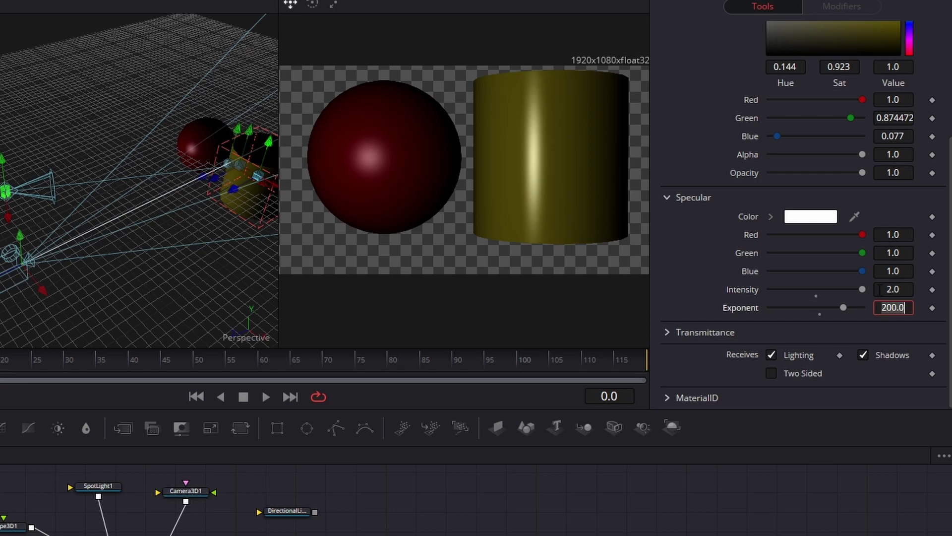
click(889, 289)
text(3)
key(Tab)
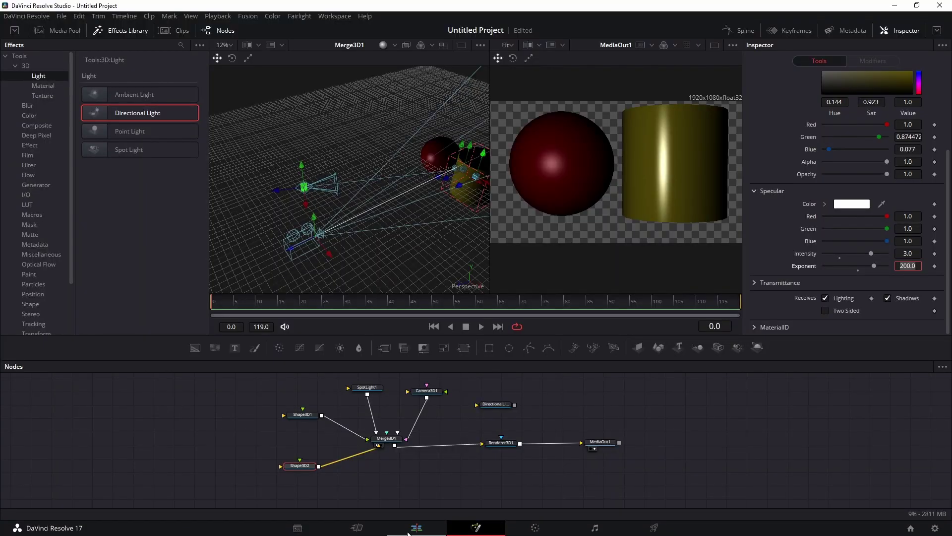
Step: Check the rendered shapes over the beach clip on the Edit page and return to the Fusion composition
click(417, 527)
drag(131, 68, 242, 369)
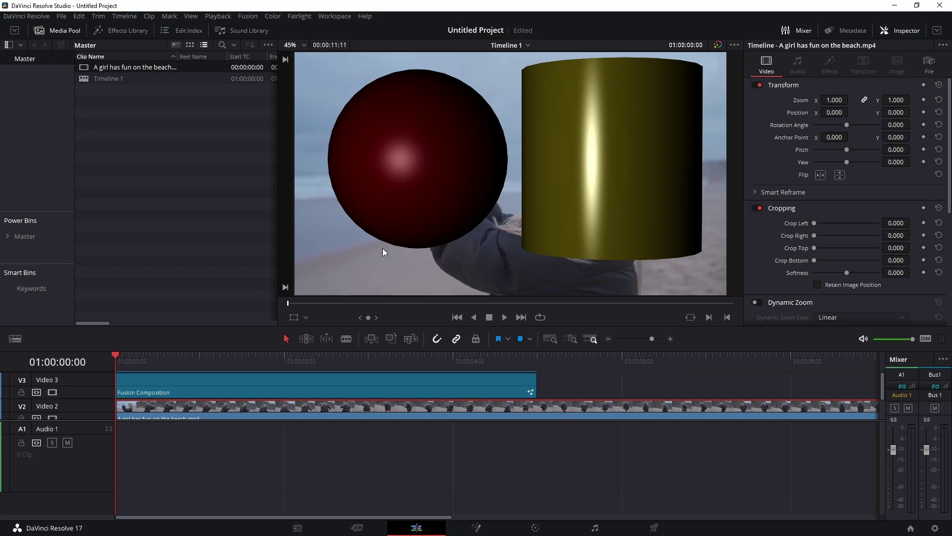
click(439, 389)
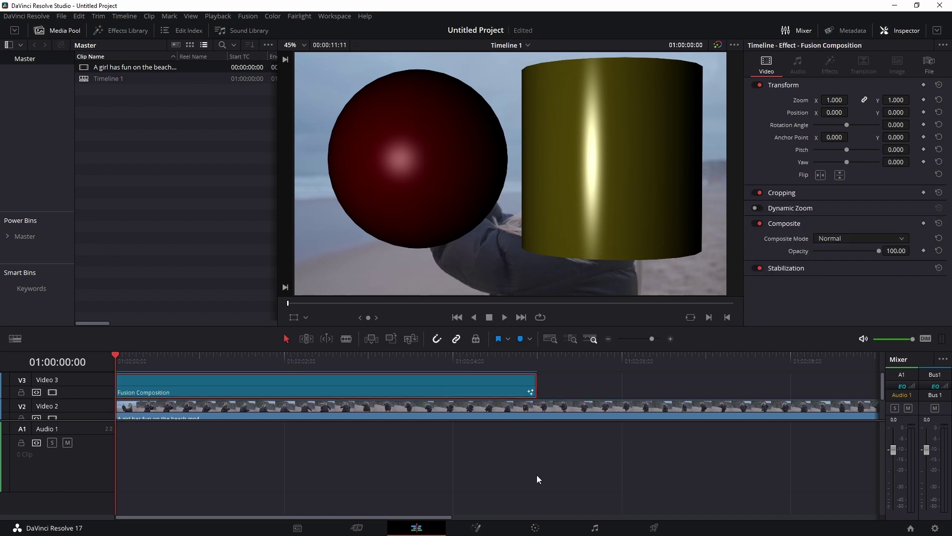
click(476, 528)
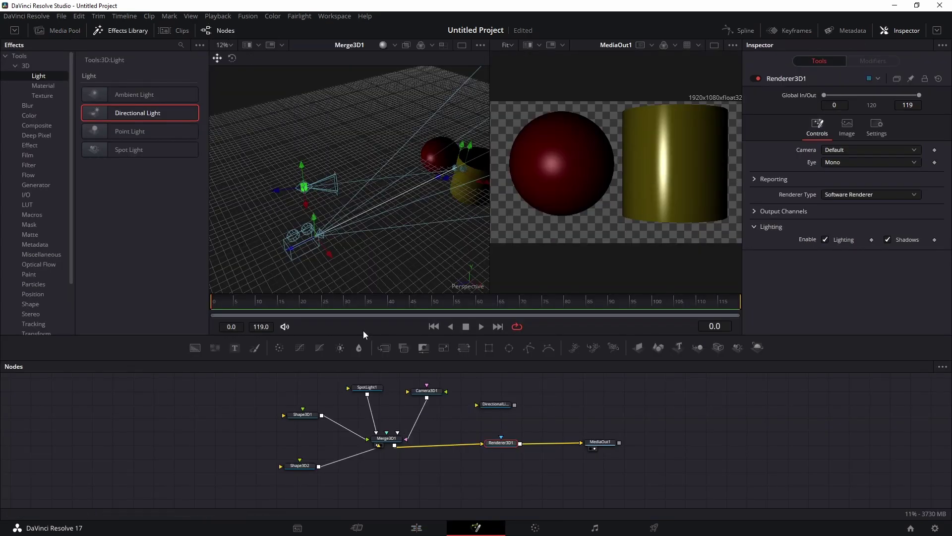
Step: Add an ambient light, connect it to Merge3D1 and compare the brightened shapes over the beach clip on the Edit page
drag(129, 95, 208, 378)
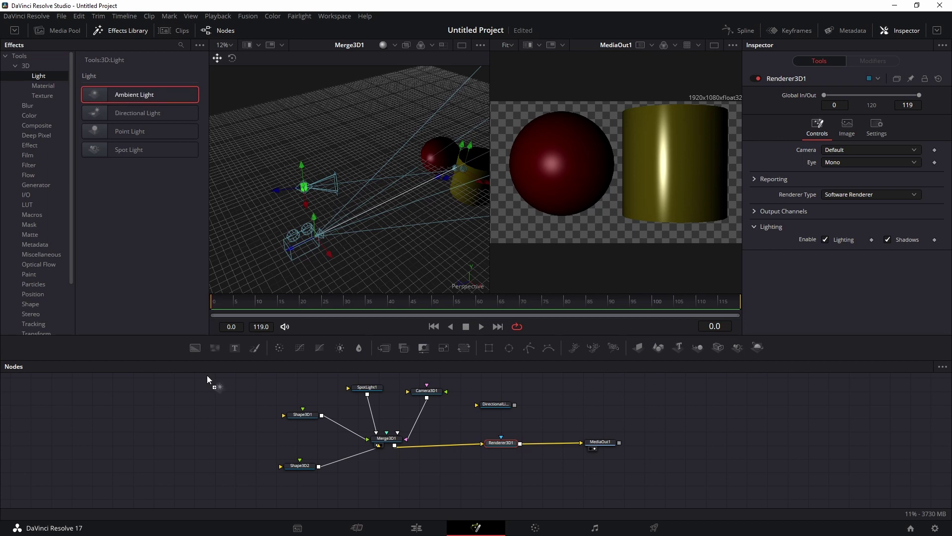
drag(445, 420, 397, 439)
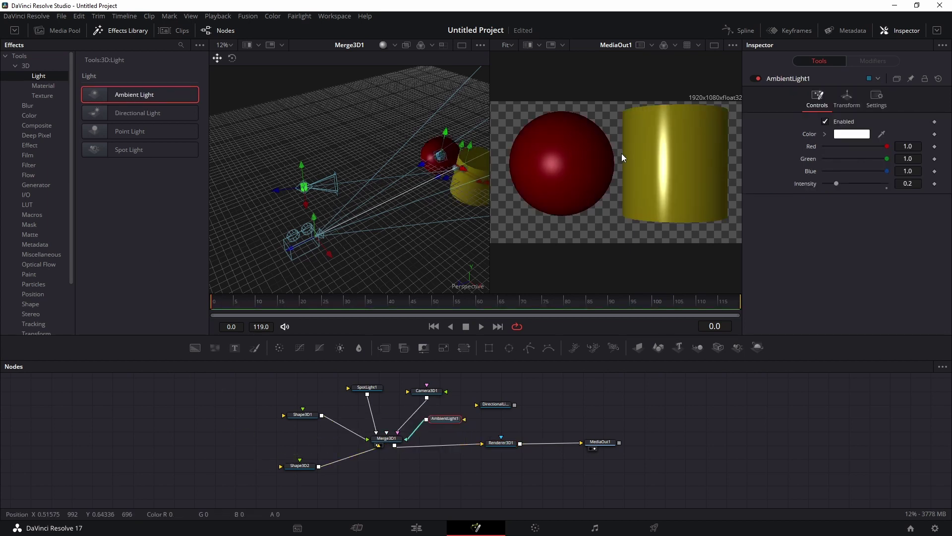
click(416, 527)
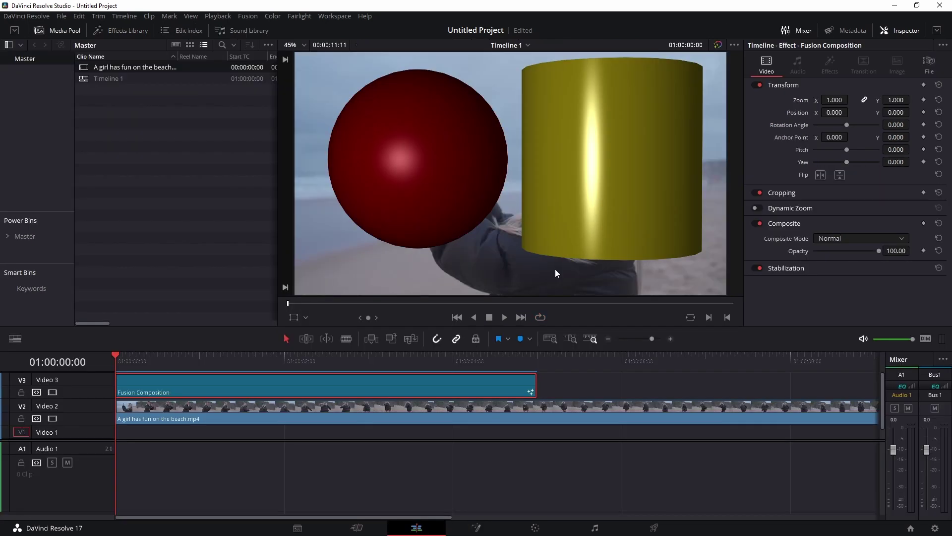
click(476, 527)
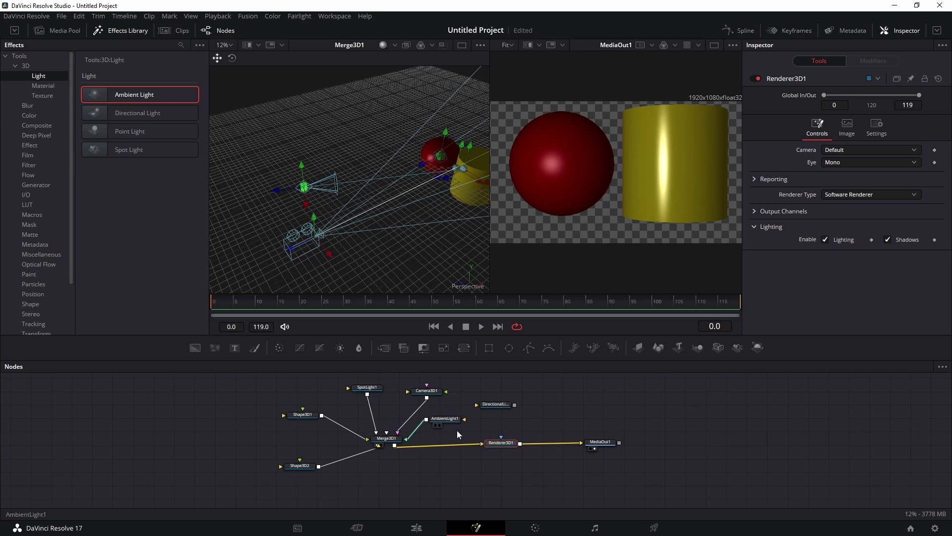
drag(446, 418, 451, 423)
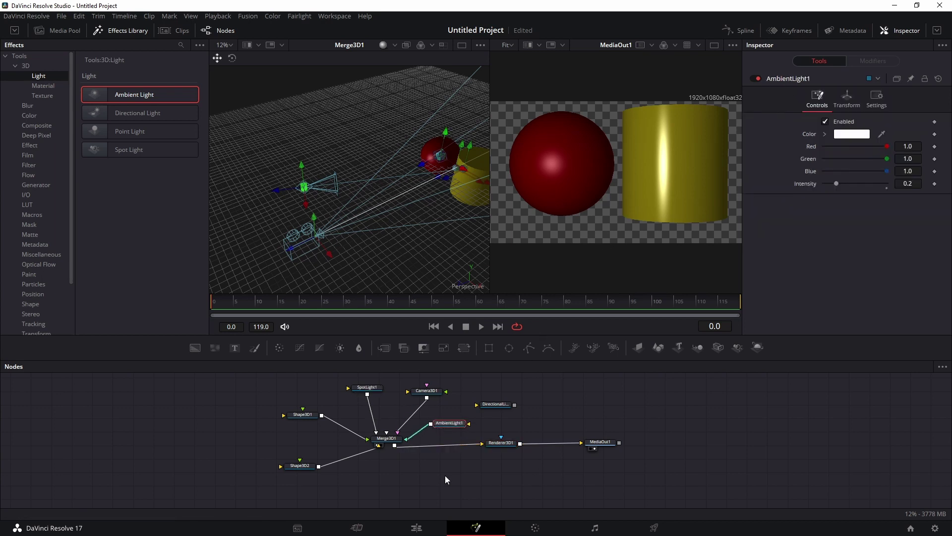
drag(385, 438, 382, 438)
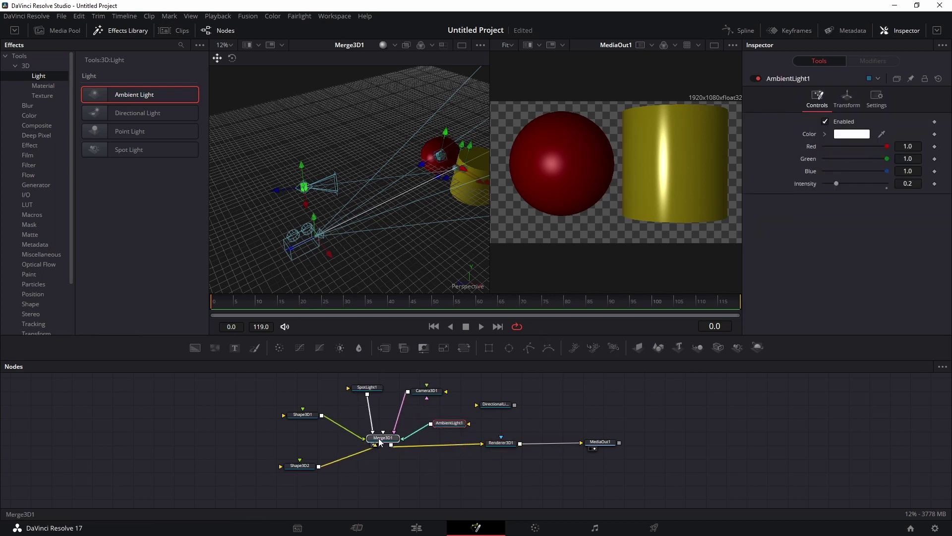
Step: Add a Text3D node reading "test", view it on its own and set its extrusion depth to about 0.11
mouse_move(680, 348)
mouse_down()
mouse_move(508, 453)
mouse_move(397, 491)
mouse_move(380, 431)
mouse_move(403, 460)
mouse_move(376, 439)
mouse_up()
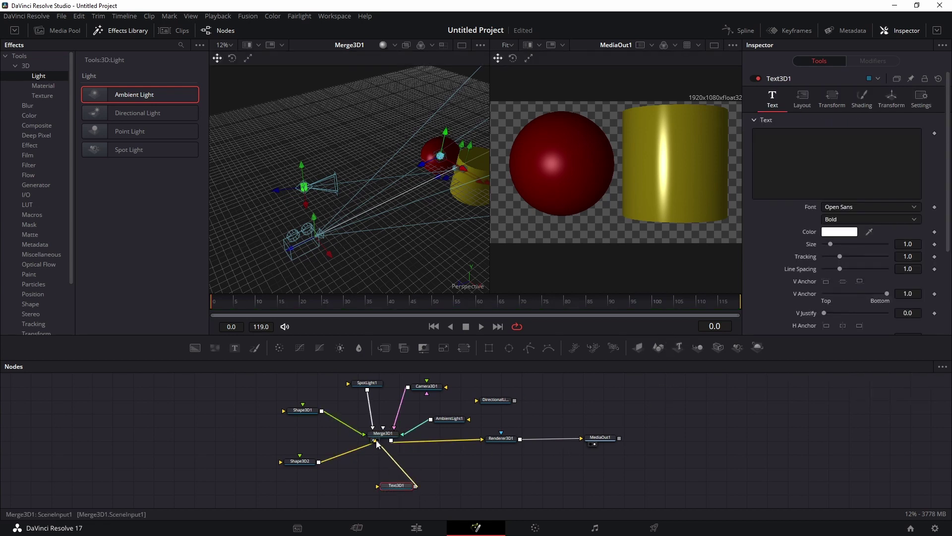
drag(386, 487, 373, 487)
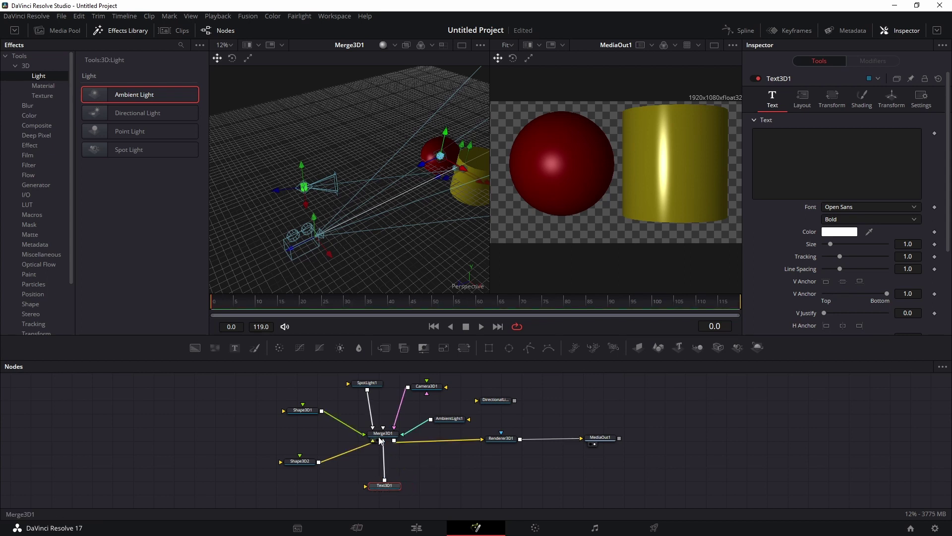
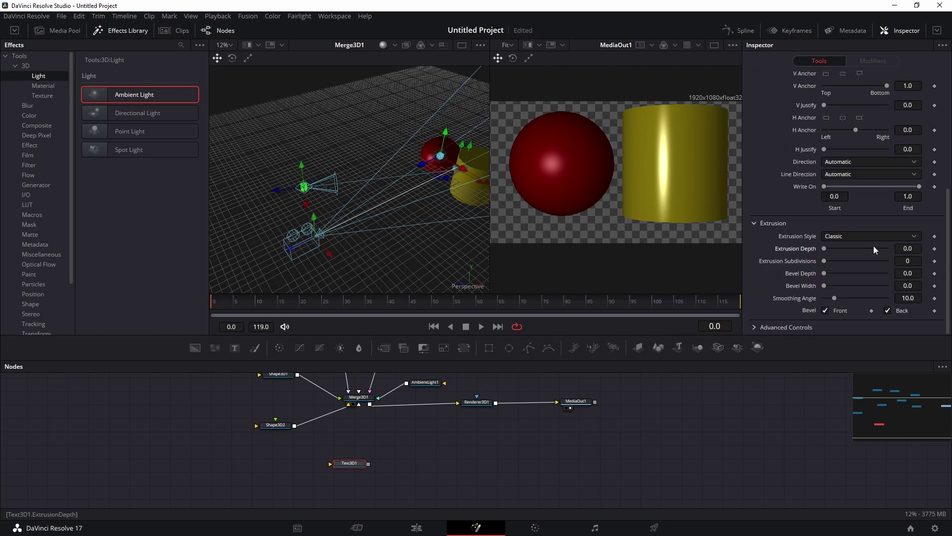
drag(874, 246, 835, 245)
key(1)
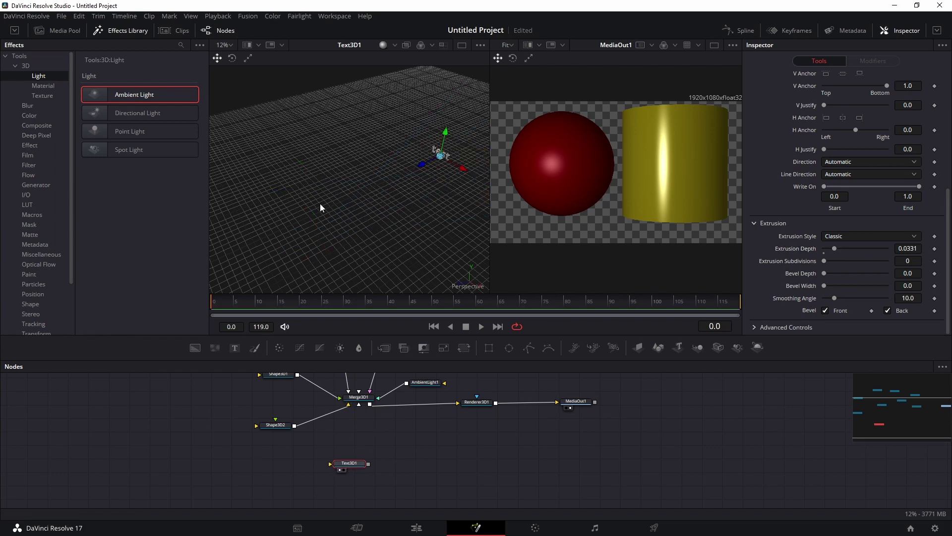
drag(835, 249, 860, 249)
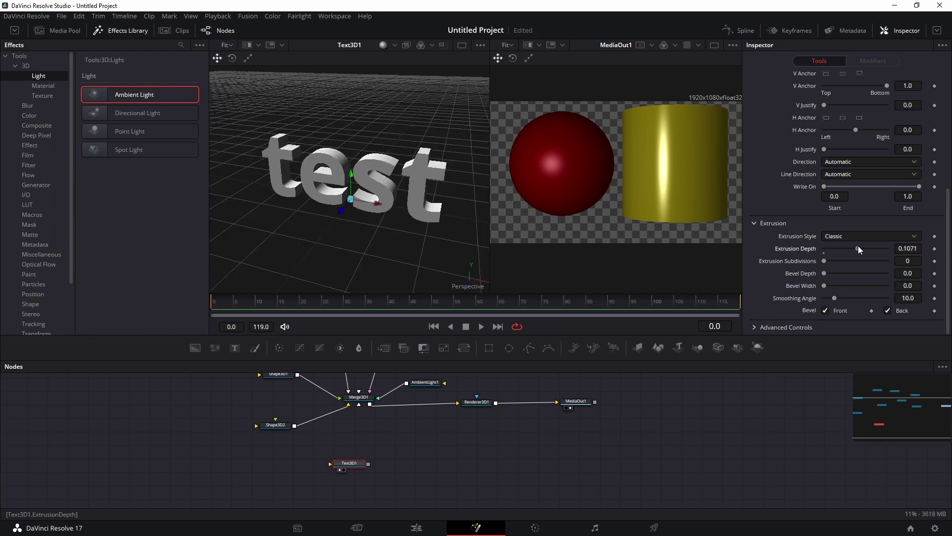
Step: Connect the Text3D node to Merge3D1 and view the merged scene from different angles
drag(358, 463, 336, 468)
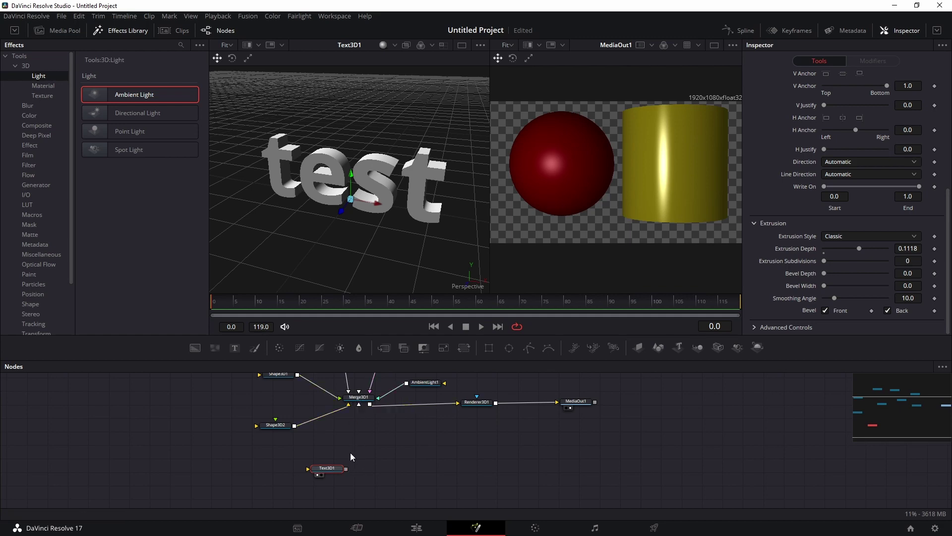
drag(351, 449, 360, 399)
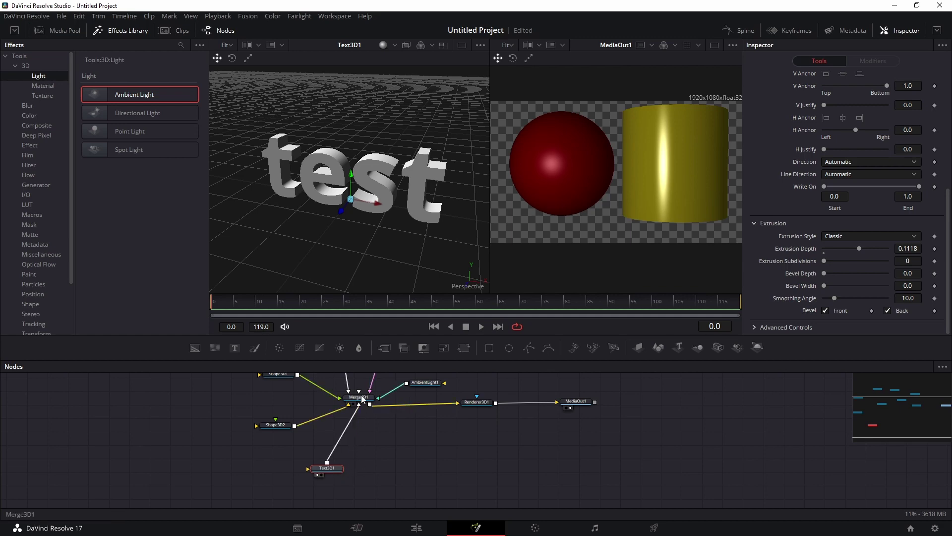
key(1)
scroll(371, 198, down, 5)
drag(365, 192, 338, 151)
scroll(337, 169, up, 5)
Step: Combine the text and the output of Merge3D1 in a second Merge3D node and view its result
click(354, 419)
drag(384, 428, 354, 462)
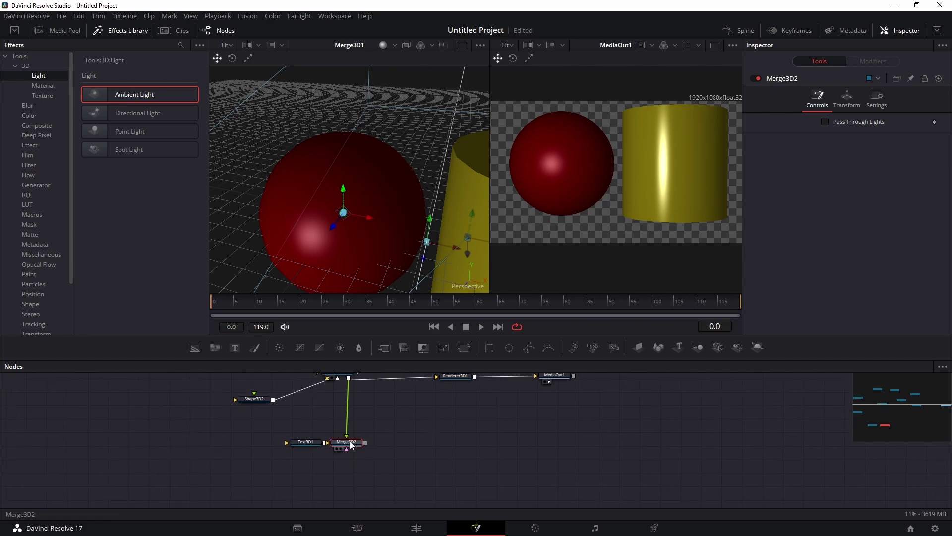
key(1)
drag(440, 404, 428, 404)
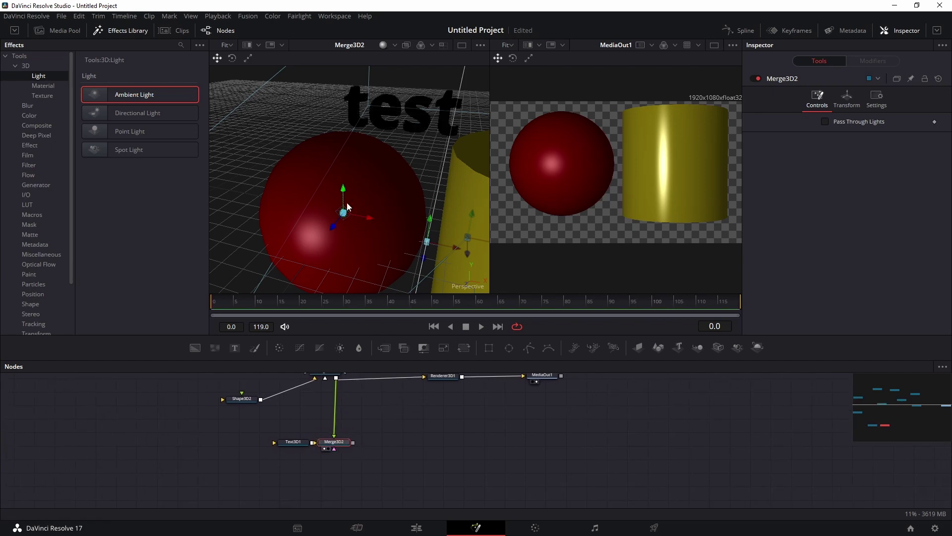
drag(346, 203, 380, 117)
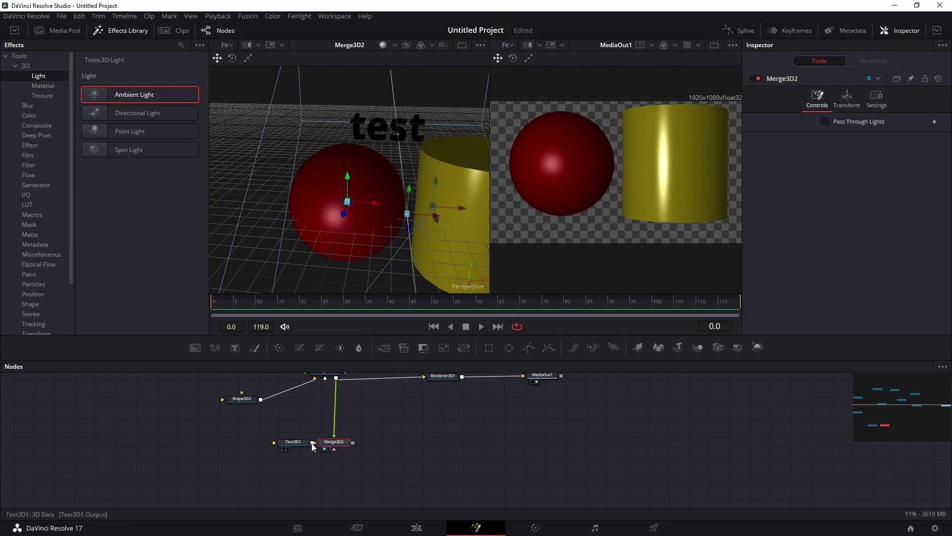
Step: Connect the text directly to Merge3D1 as well to compare its lighting, and remove that extra connection
drag(312, 443, 325, 405)
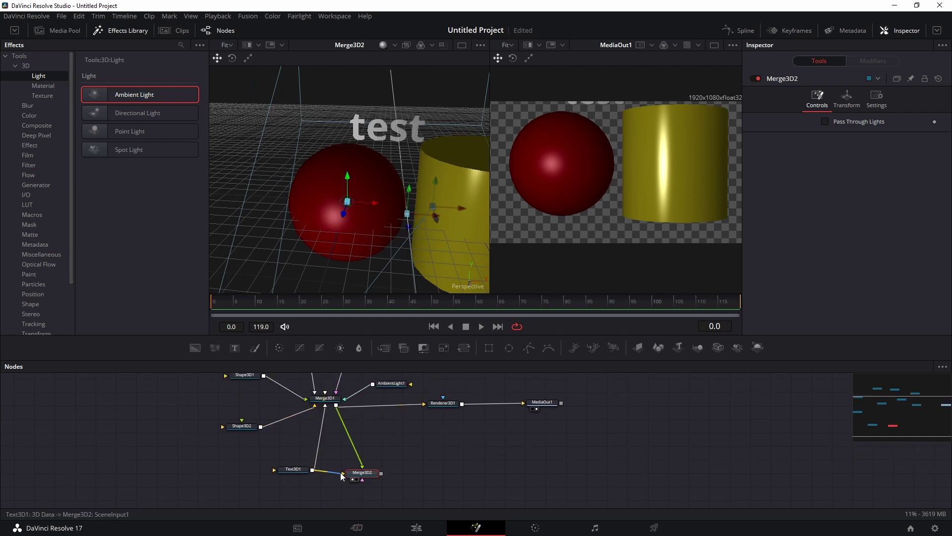
drag(340, 472, 342, 471)
drag(445, 99, 404, 138)
drag(320, 414, 347, 472)
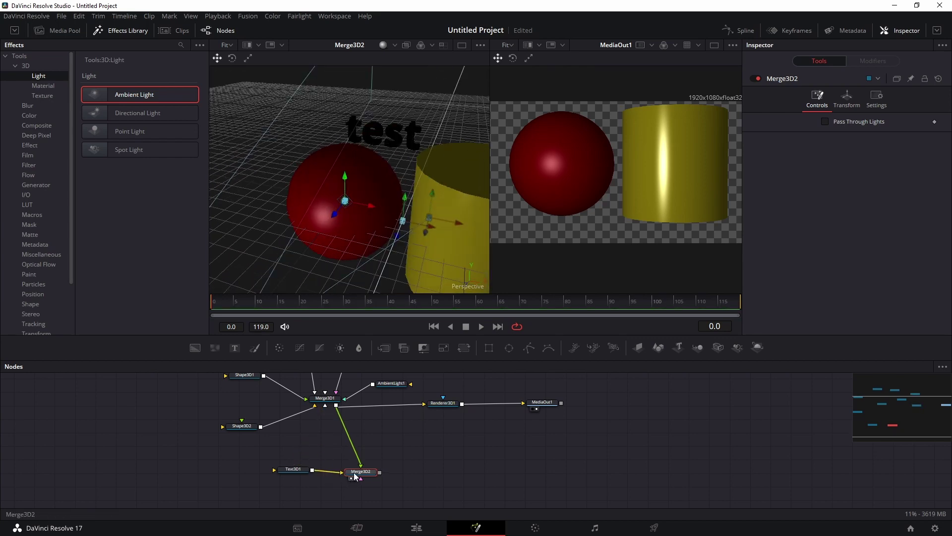
drag(402, 166, 362, 158)
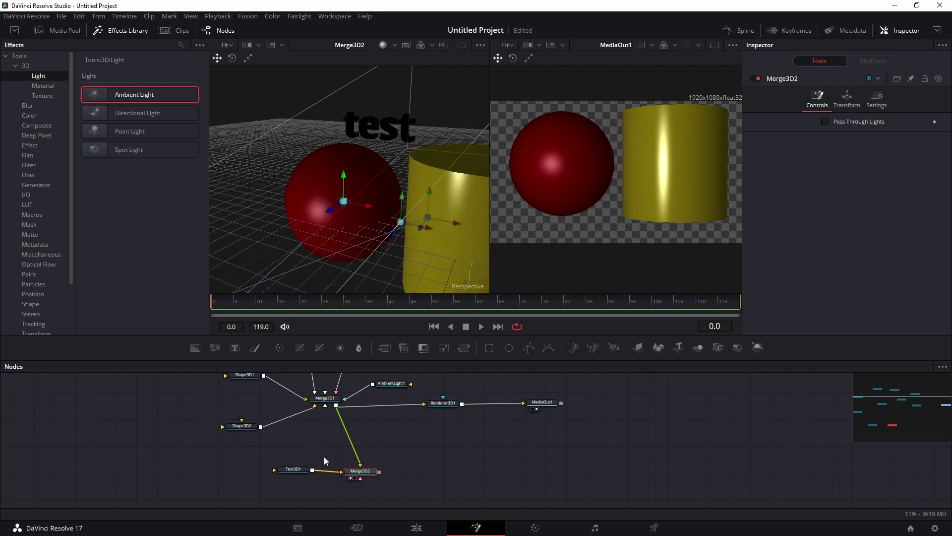
Step: Enable Pass Through Lights on Merge3D1 so its lights also reach the text in Merge3D2
scroll(325, 461, up, 3)
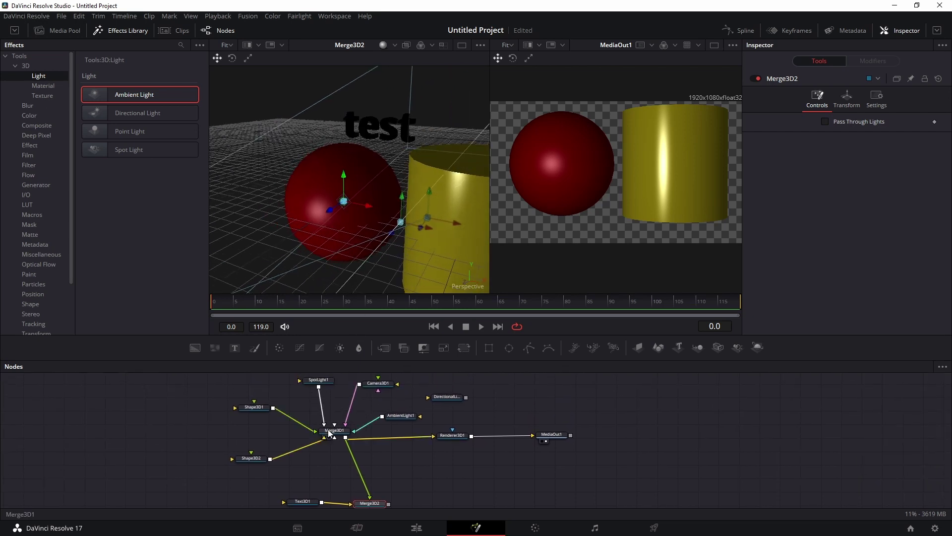
scroll(360, 483, down, 2)
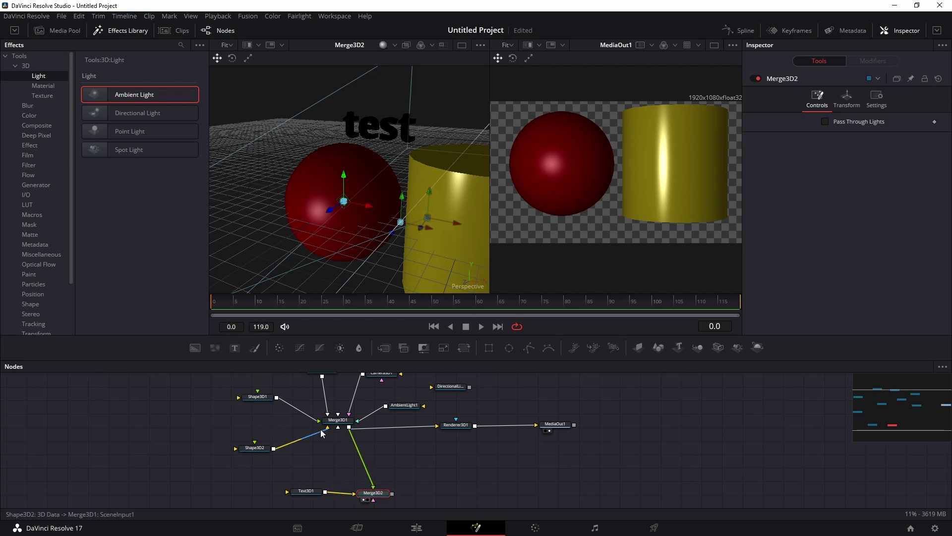
scroll(344, 424, up, 2)
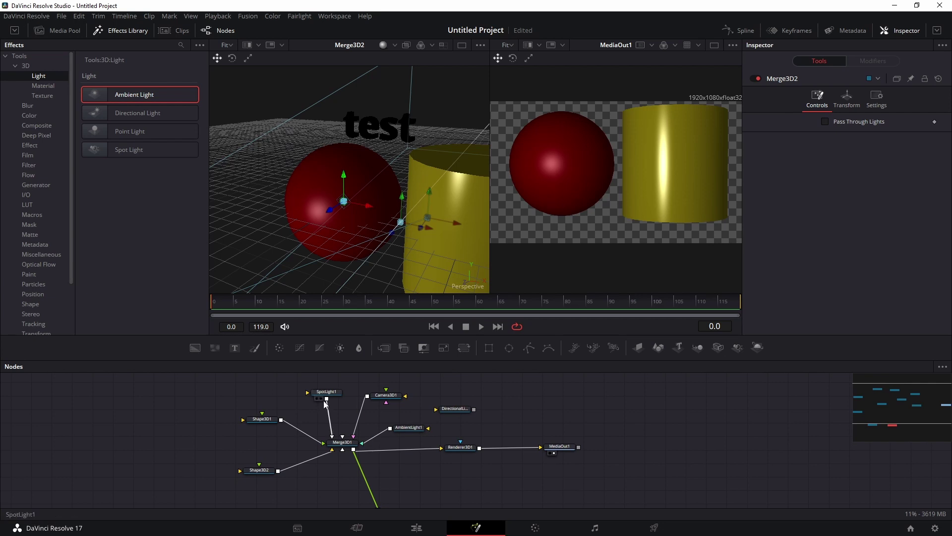
scroll(364, 422, down, 6)
scroll(367, 419, up, 4)
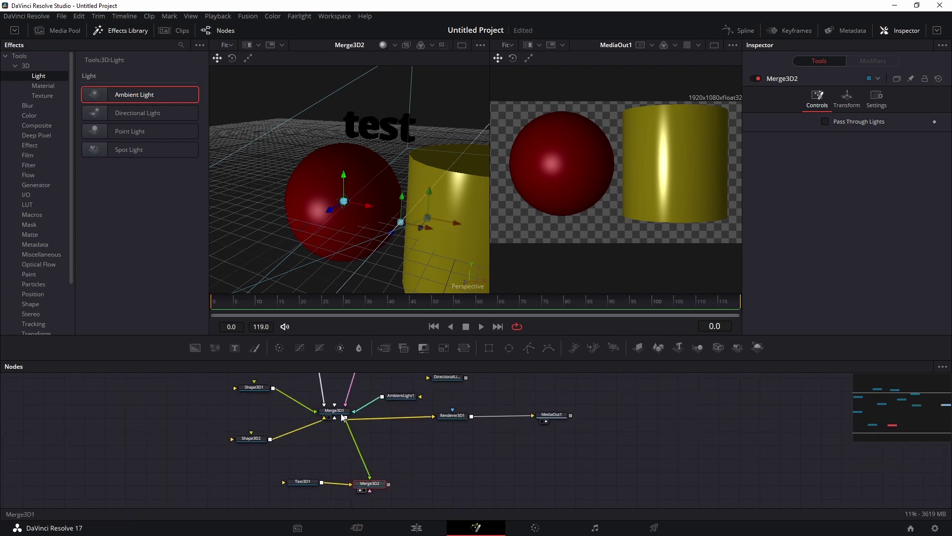
click(338, 412)
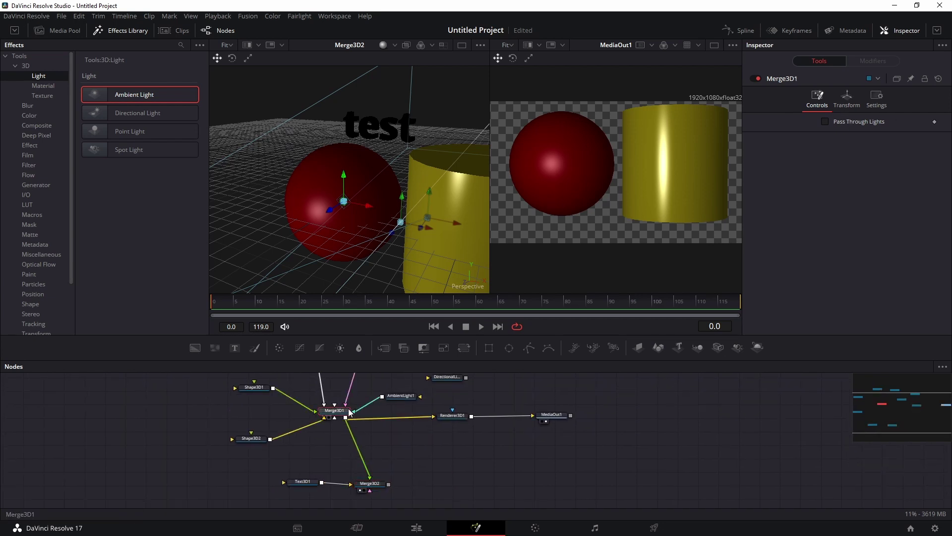
click(847, 124)
scroll(308, 381, down, 1)
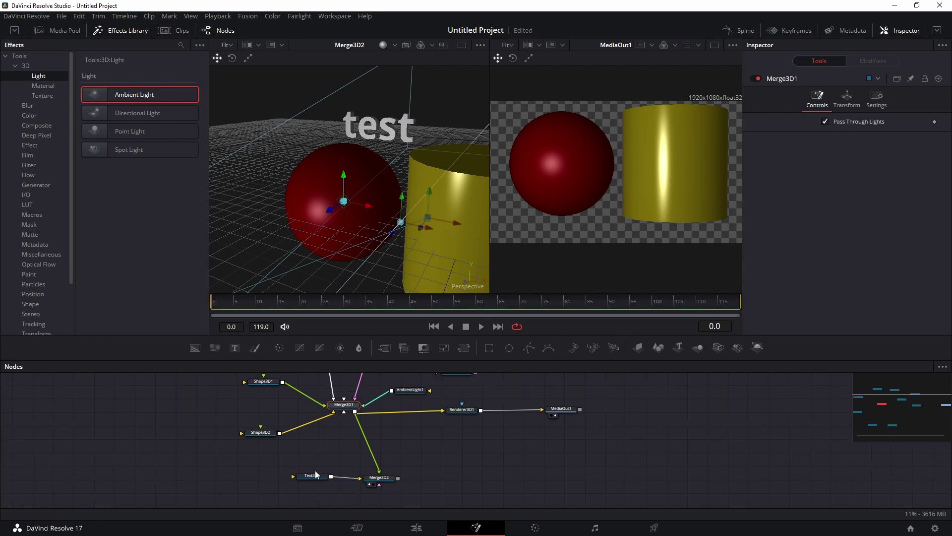
Step: Enable Pass Through Lights on Merge3D2 and feed its output into Renderer3D1 in place of Merge3D1's
click(384, 480)
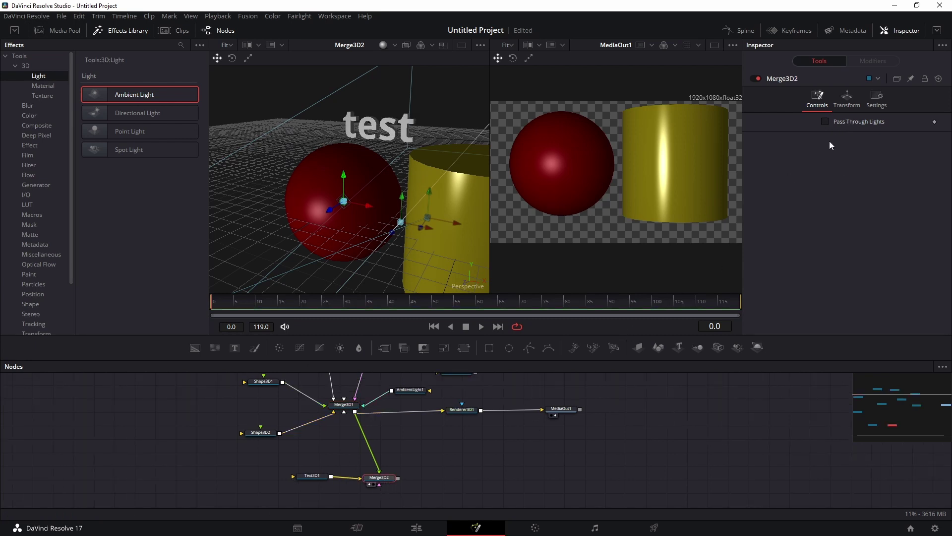
click(841, 122)
drag(452, 449, 439, 451)
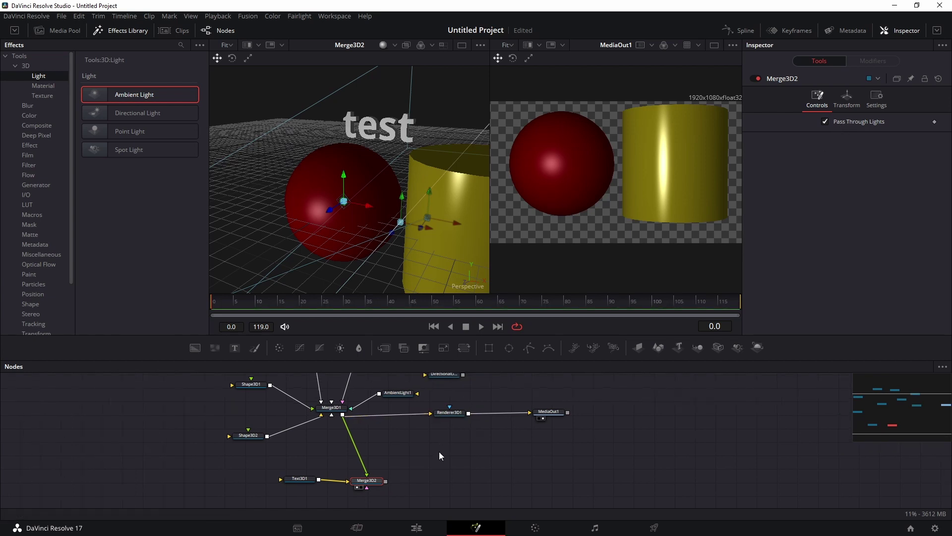
drag(387, 481, 430, 413)
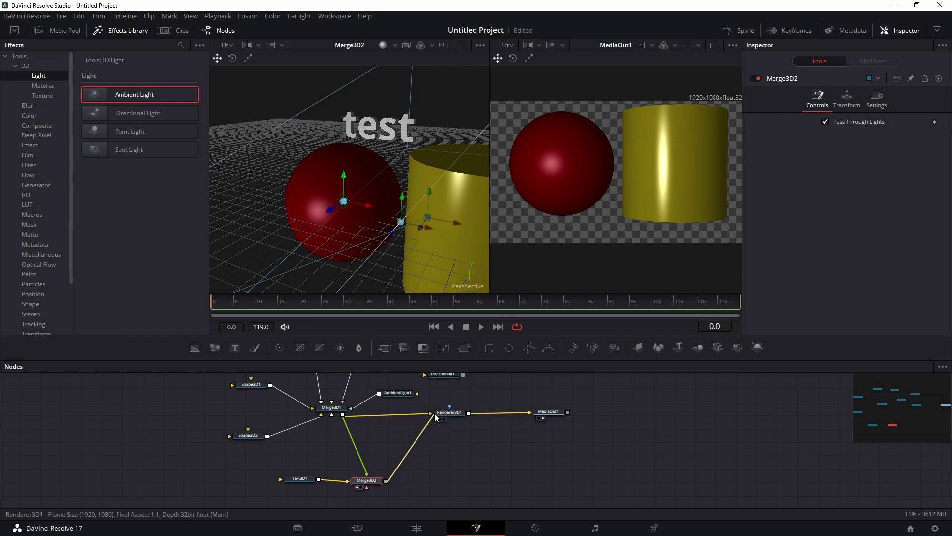
Step: Move Camera3D1 to about X 5.99, Y 0.24, Z 9.40 to frame the text and both shapes, and check the composition on the Edit page
scroll(368, 435, up, 3)
click(373, 427)
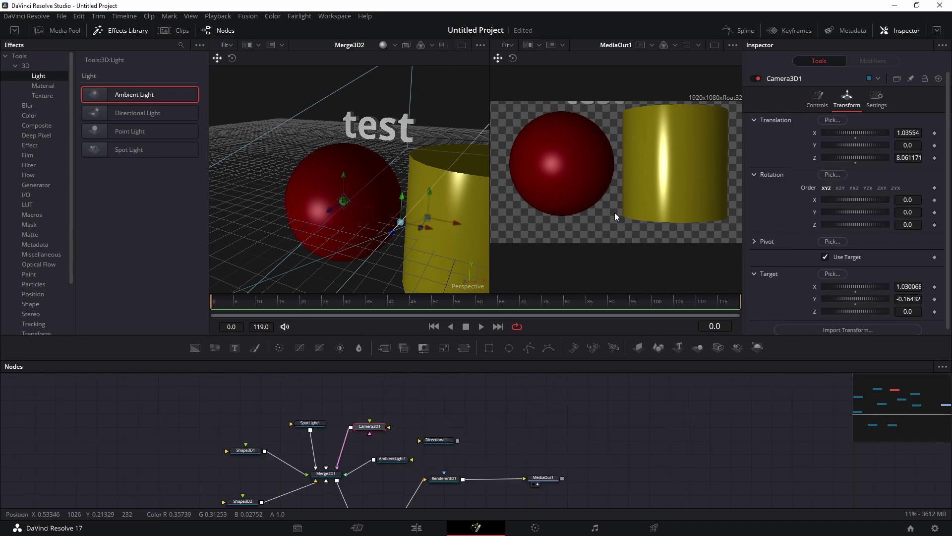
scroll(389, 191, down, 5)
drag(276, 239, 257, 213)
drag(362, 159, 361, 151)
drag(289, 246, 398, 228)
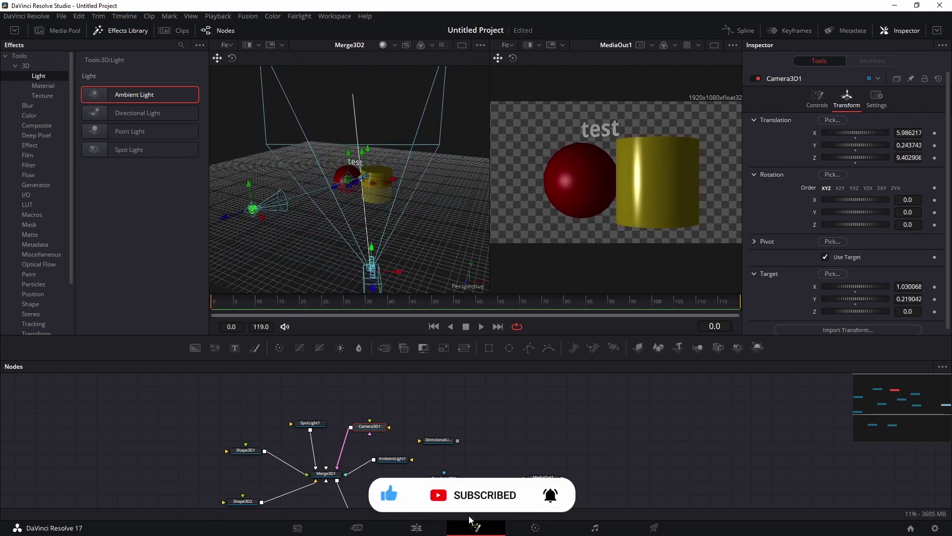
click(416, 527)
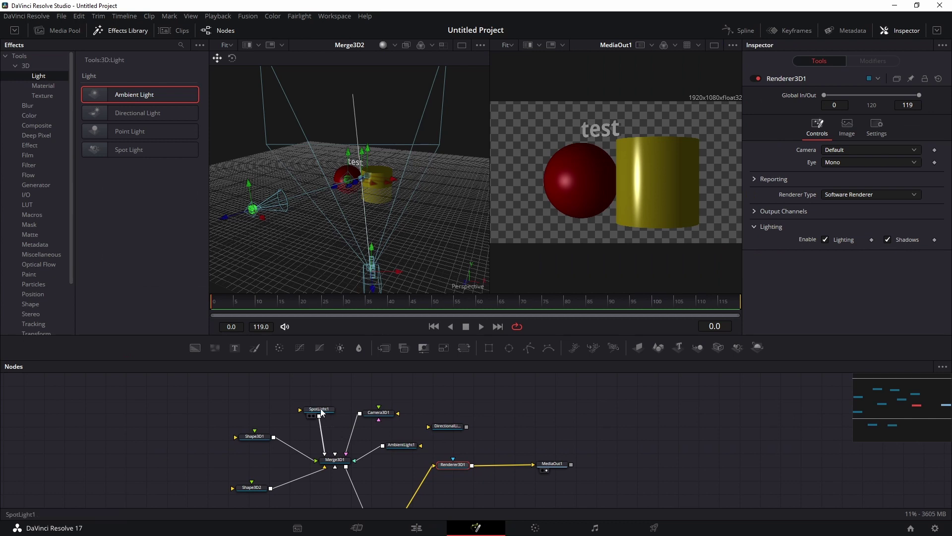
Step: Shift SpotLight1 slightly and keyframe its color from white at frame 0 to red at frame 15 and green at frame 30
click(319, 409)
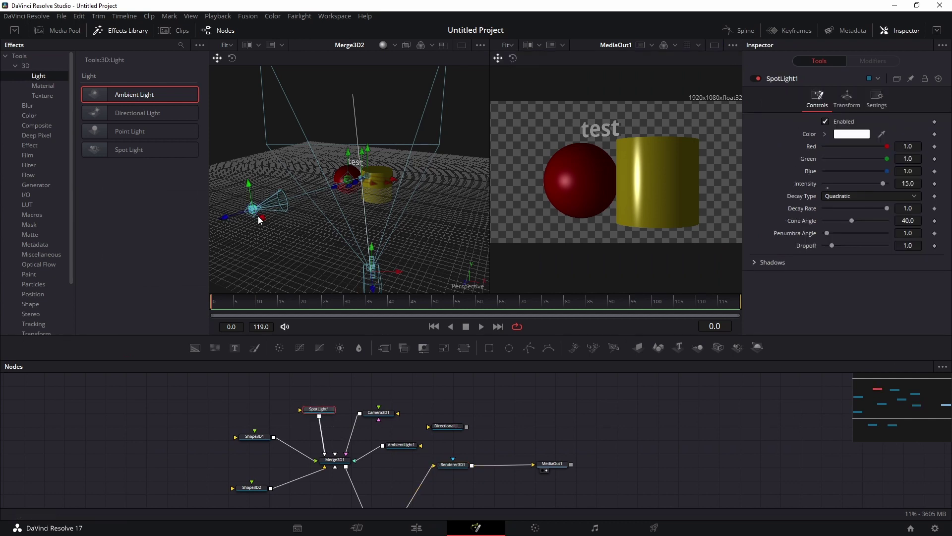
drag(259, 219, 254, 217)
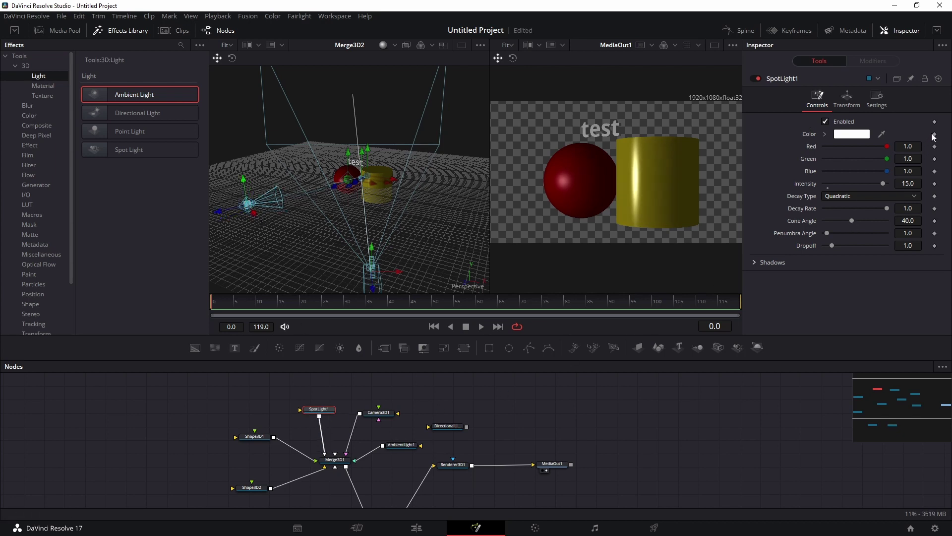
click(935, 135)
click(825, 134)
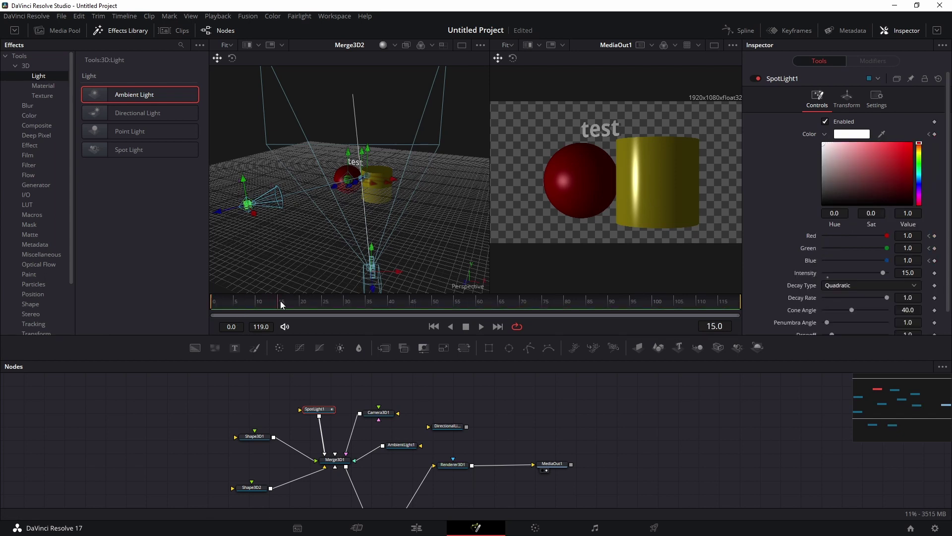
drag(835, 151, 915, 146)
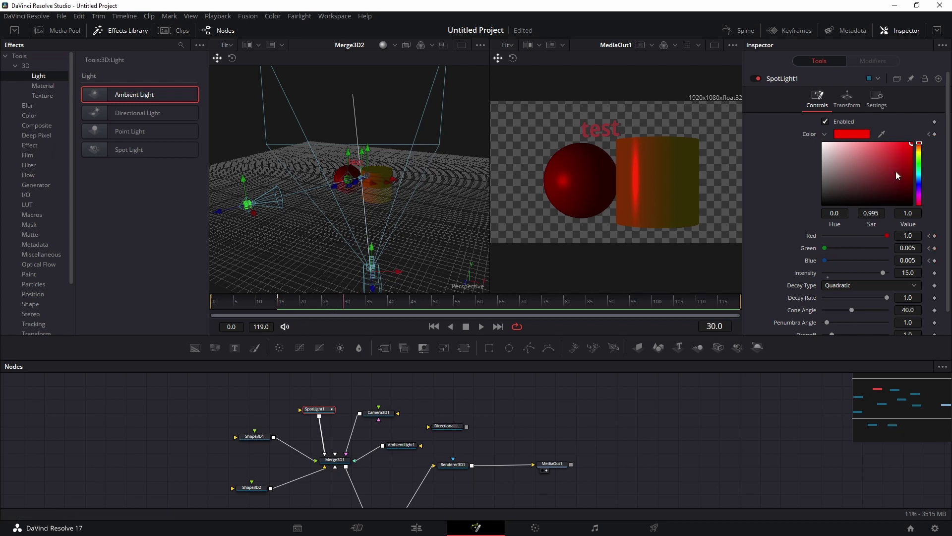
click(919, 161)
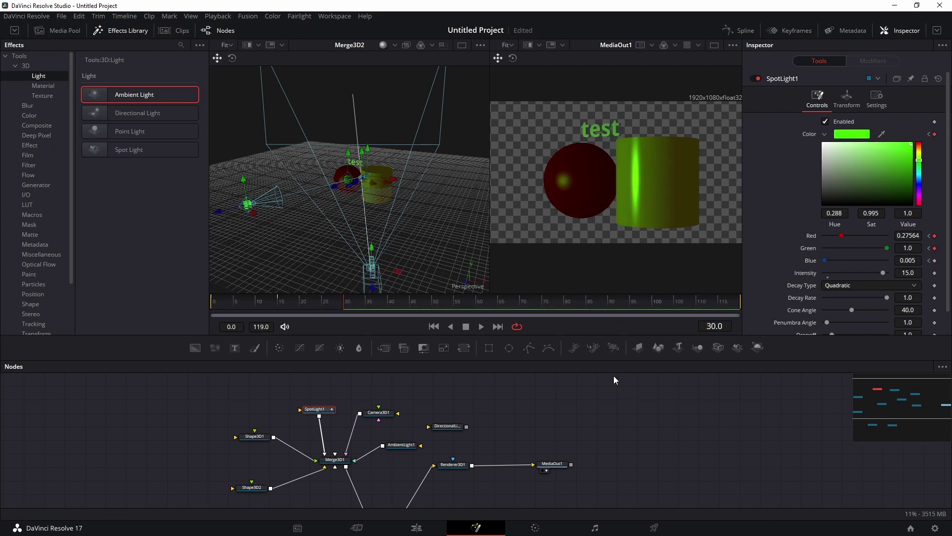
Step: Play the timeline from its start on the Edit page to review the spotlight's color animation over the beach clip
click(412, 531)
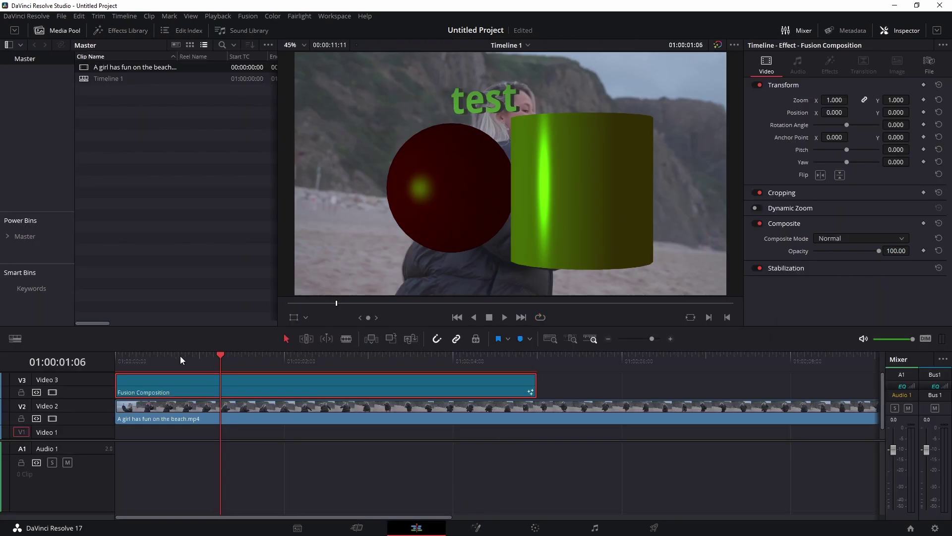
click(117, 363)
key(space)
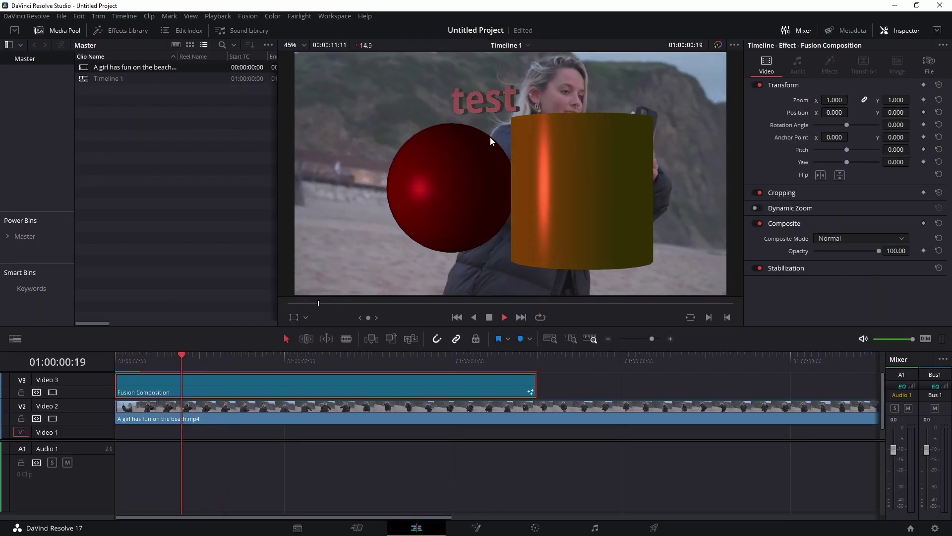
drag(207, 358, 106, 360)
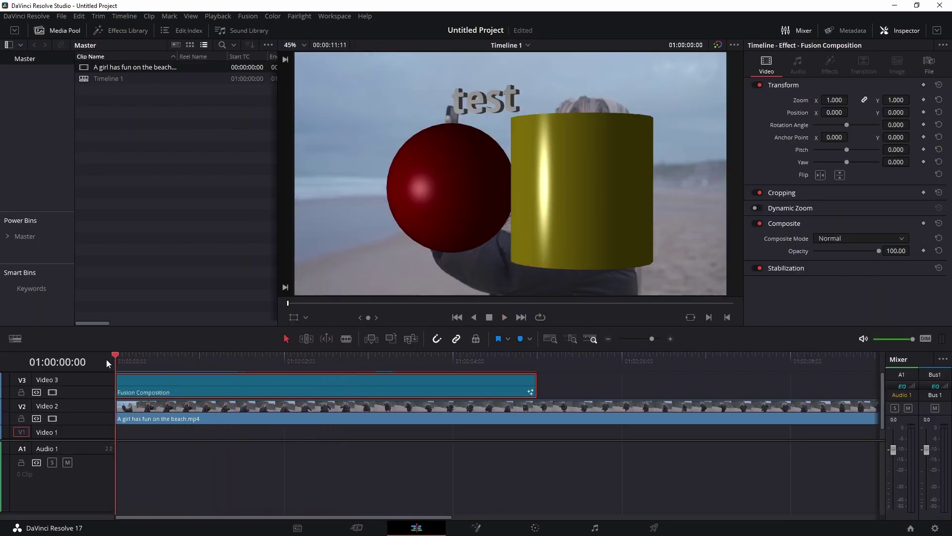
key(space)
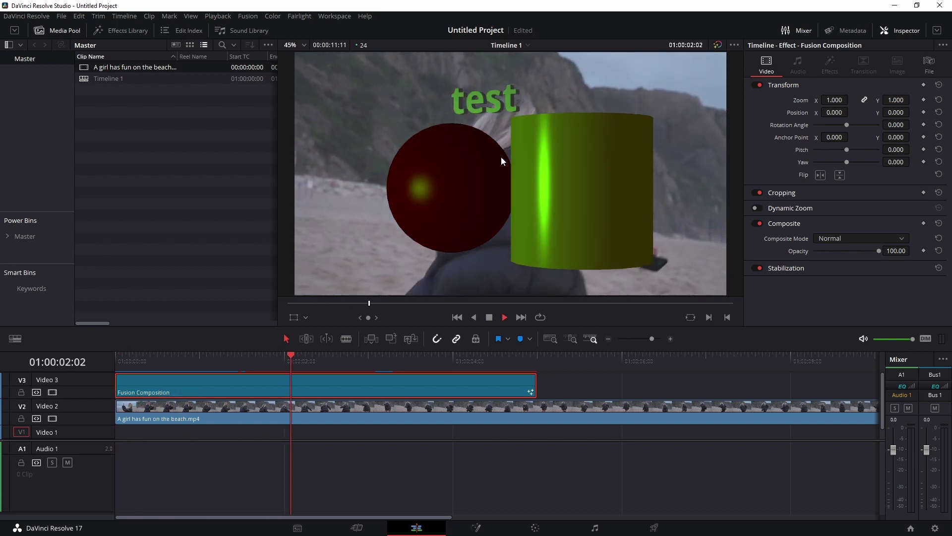
key(space)
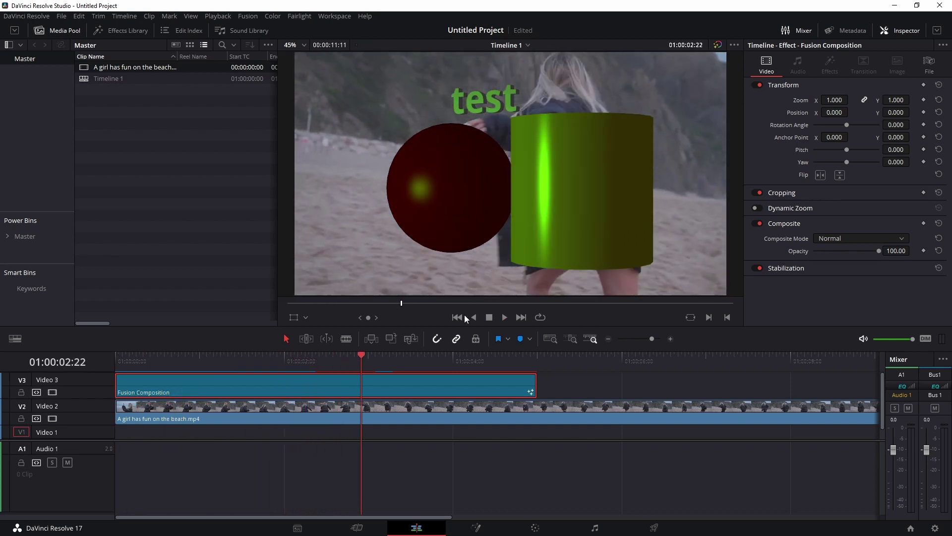